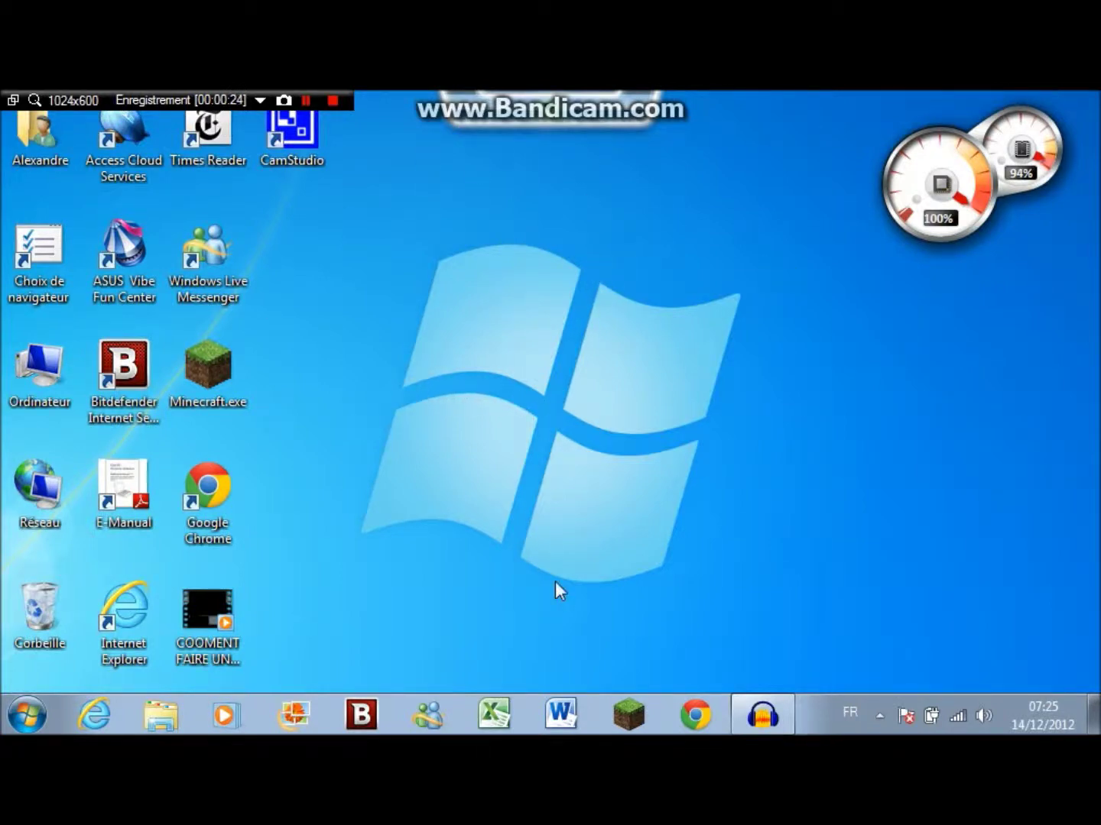
Step: Switch to Audacity and set the output volume to its maximum
{"action": "mouse_move", "coordinate": [973, 201]}
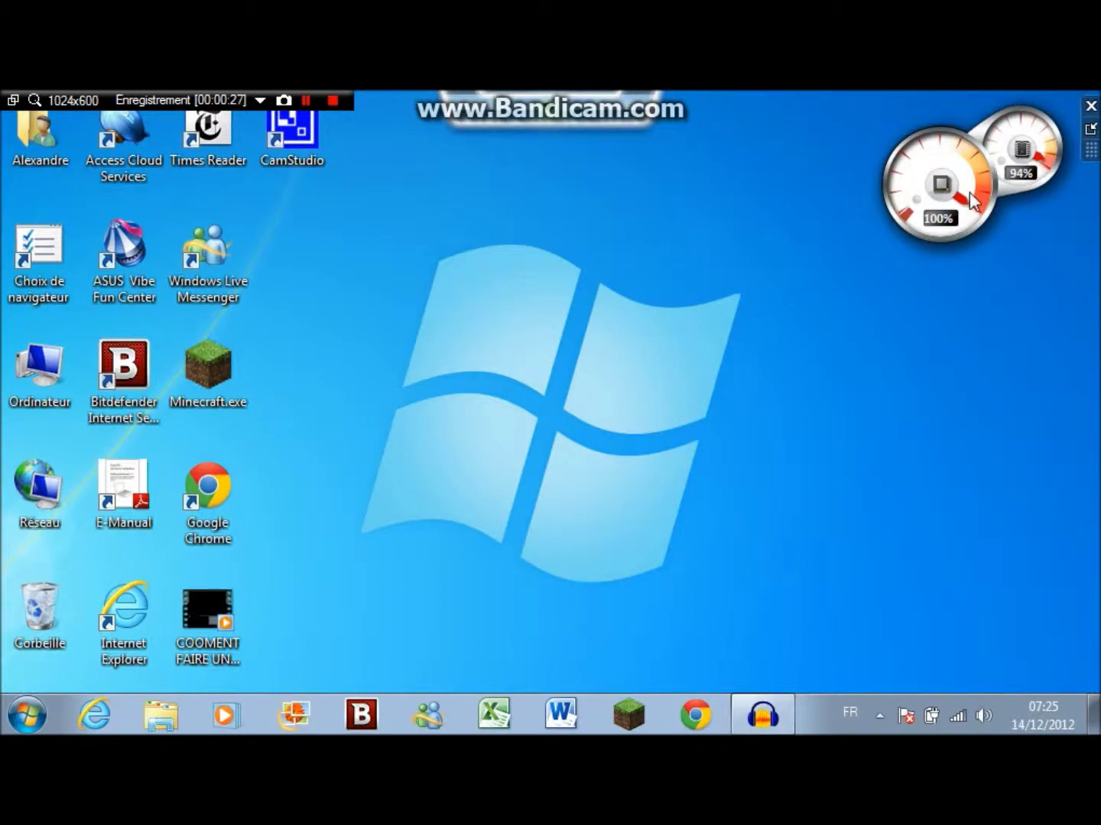
{"action": "left_click", "coordinate": [779, 711]}
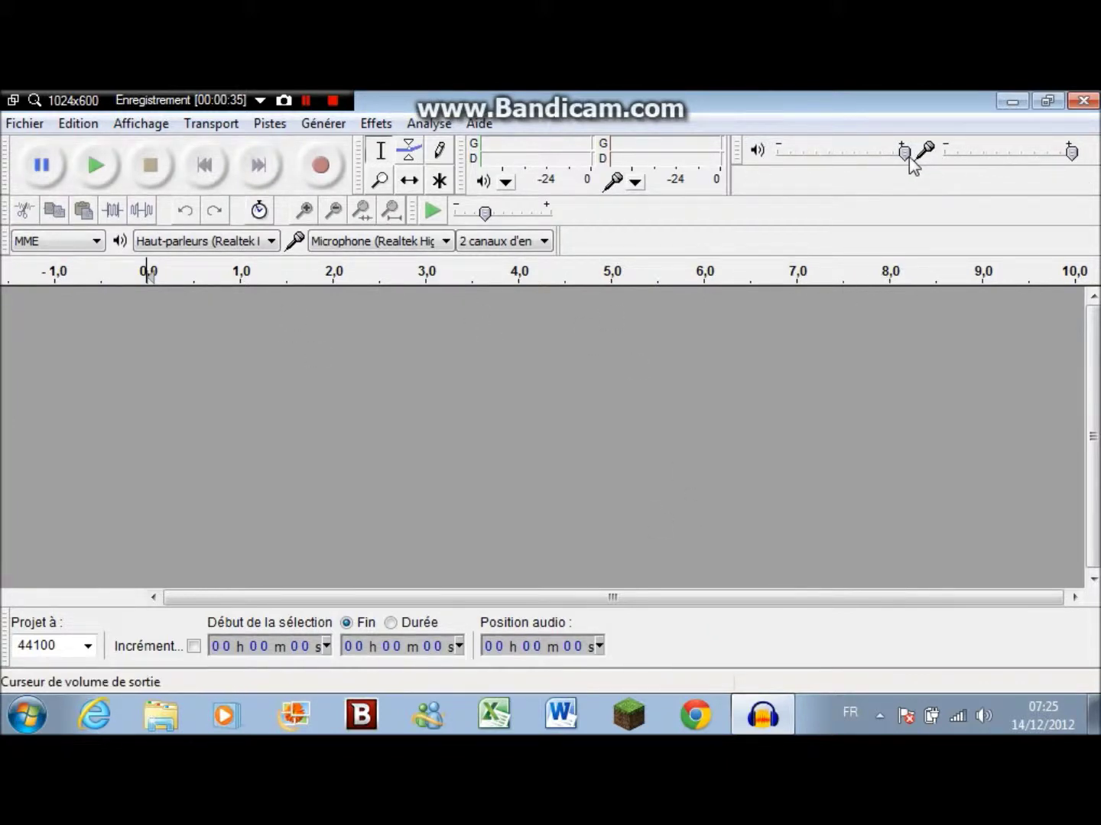
{"action": "mouse_move", "coordinate": [908, 156]}
{"action": "left_mouse_down"}
{"action": "mouse_move", "coordinate": [796, 172]}
{"action": "mouse_move", "coordinate": [924, 154]}
{"action": "left_mouse_up"}
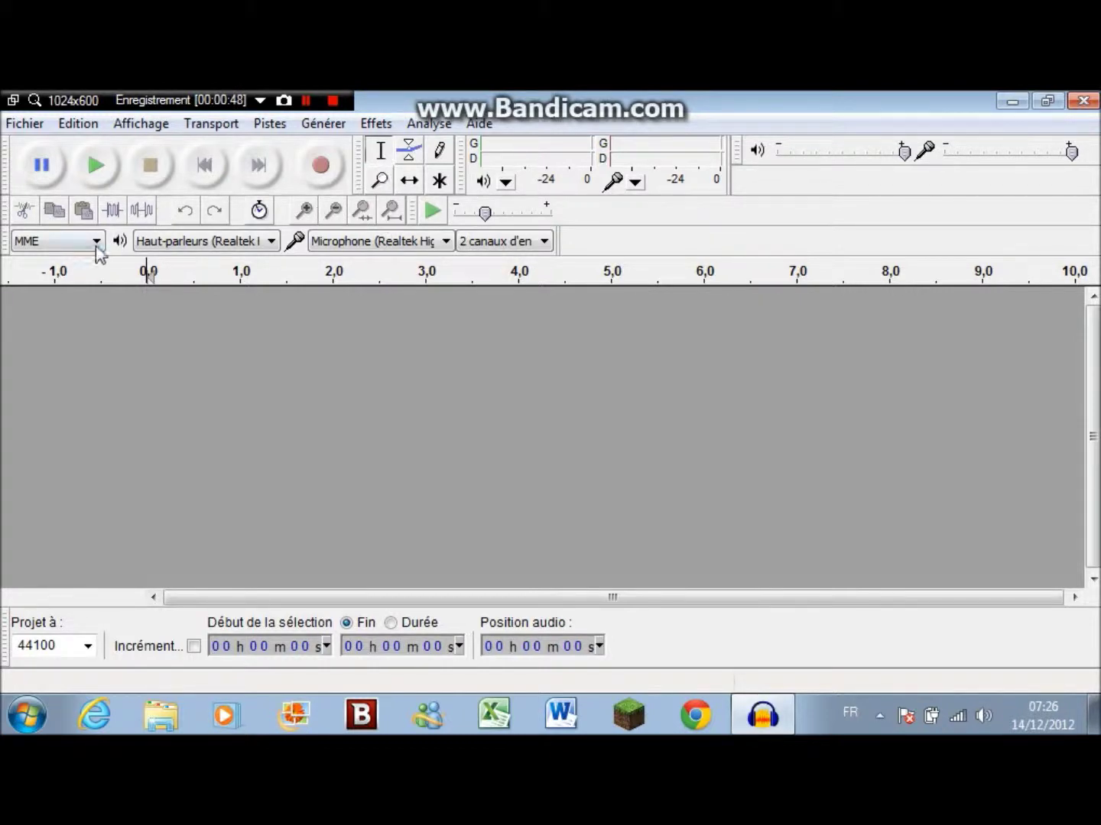
Step: Check which output devices and microphone inputs are available for the project
{"action": "left_click", "coordinate": [270, 241]}
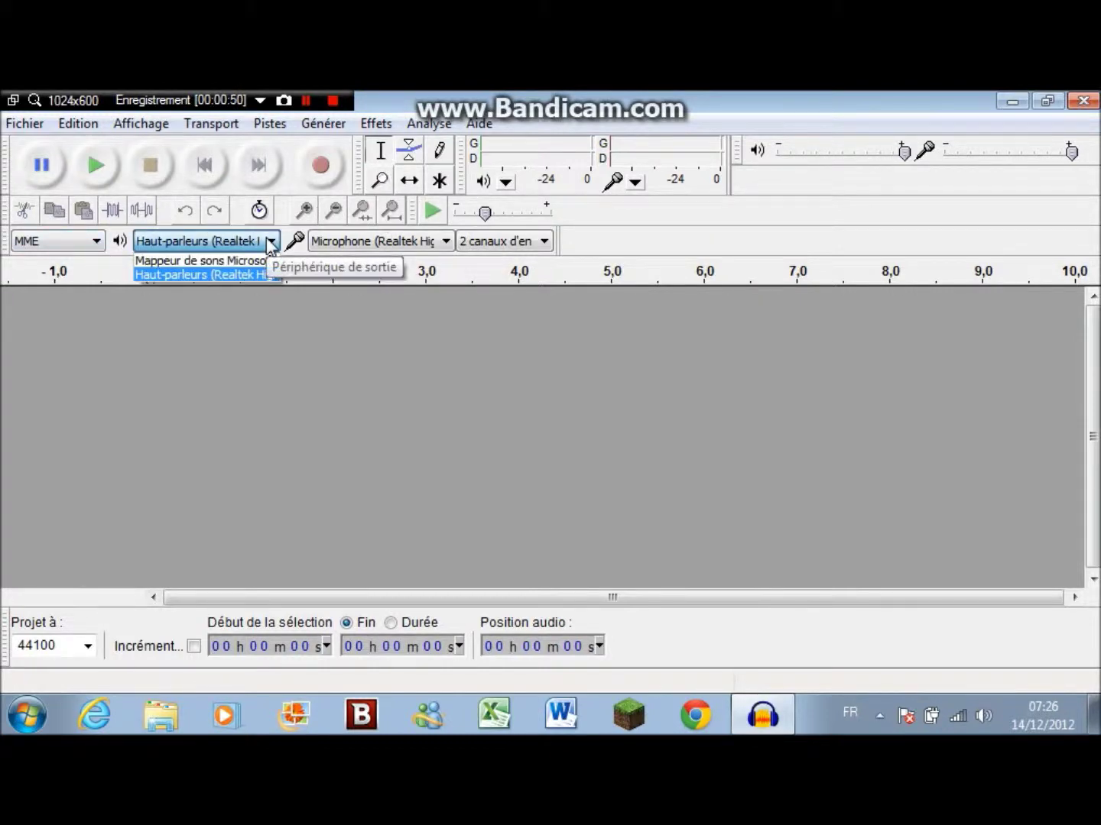
{"action": "left_click", "coordinate": [269, 243]}
{"action": "left_click", "coordinate": [445, 241]}
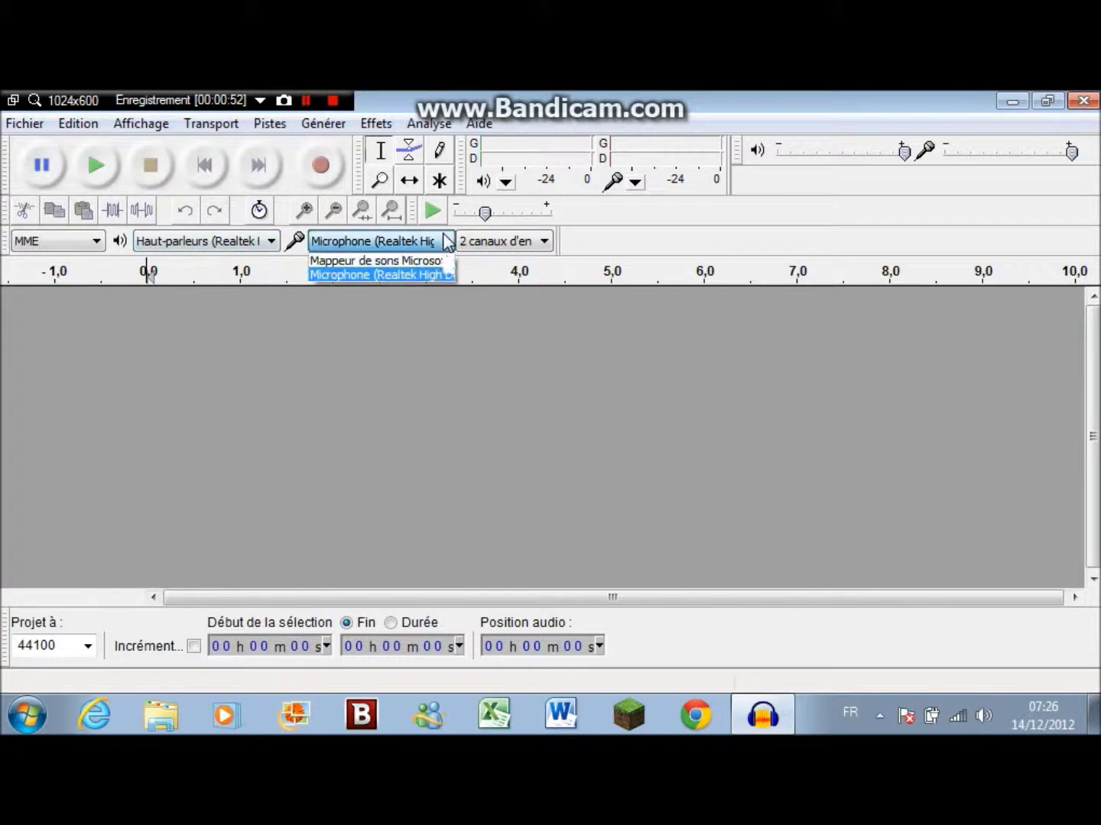
{"action": "left_click", "coordinate": [447, 242]}
Step: Try the single-channel input option and set the recording back to 2 input channels
{"action": "left_click", "coordinate": [546, 243]}
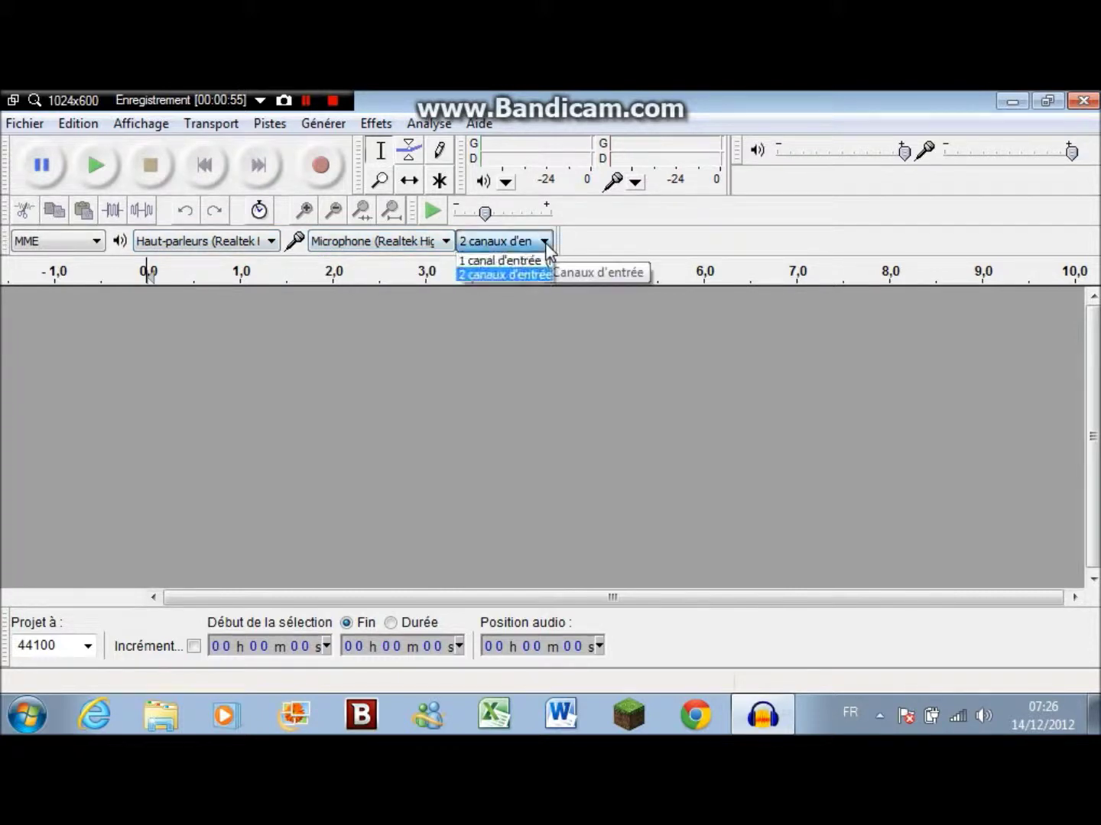
{"action": "left_click", "coordinate": [545, 242]}
{"action": "left_click", "coordinate": [545, 242]}
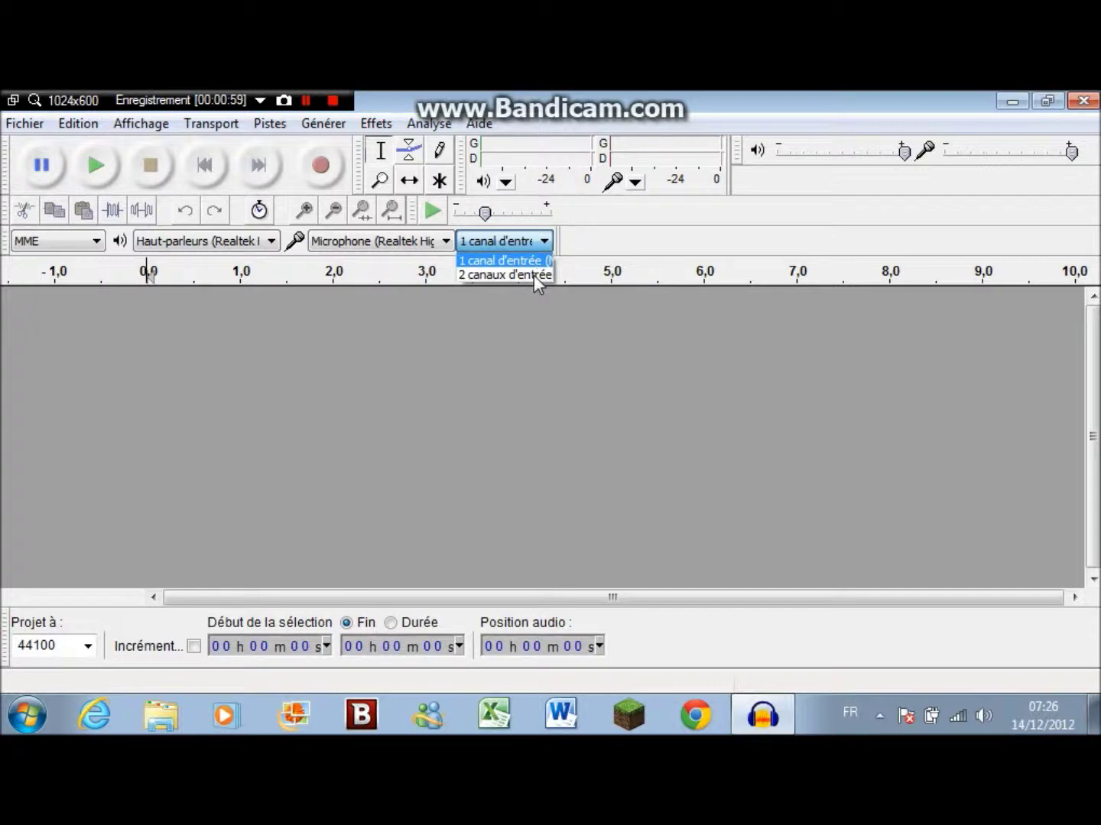
{"action": "key", "text": "Escape"}
{"action": "key", "text": "alt+Down"}
{"action": "key", "text": "Down"}
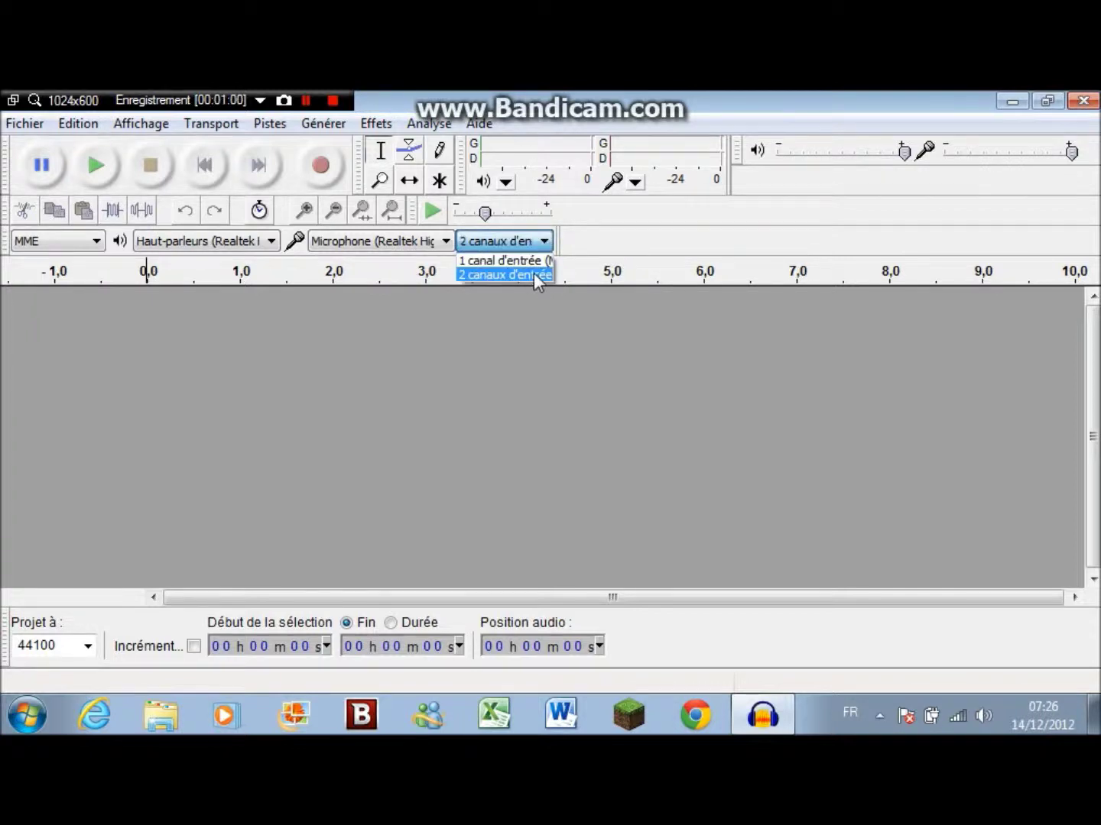
Step: Record about 5 seconds of speech from the microphone and briefly play the take back
{"action": "left_click", "coordinate": [321, 155]}
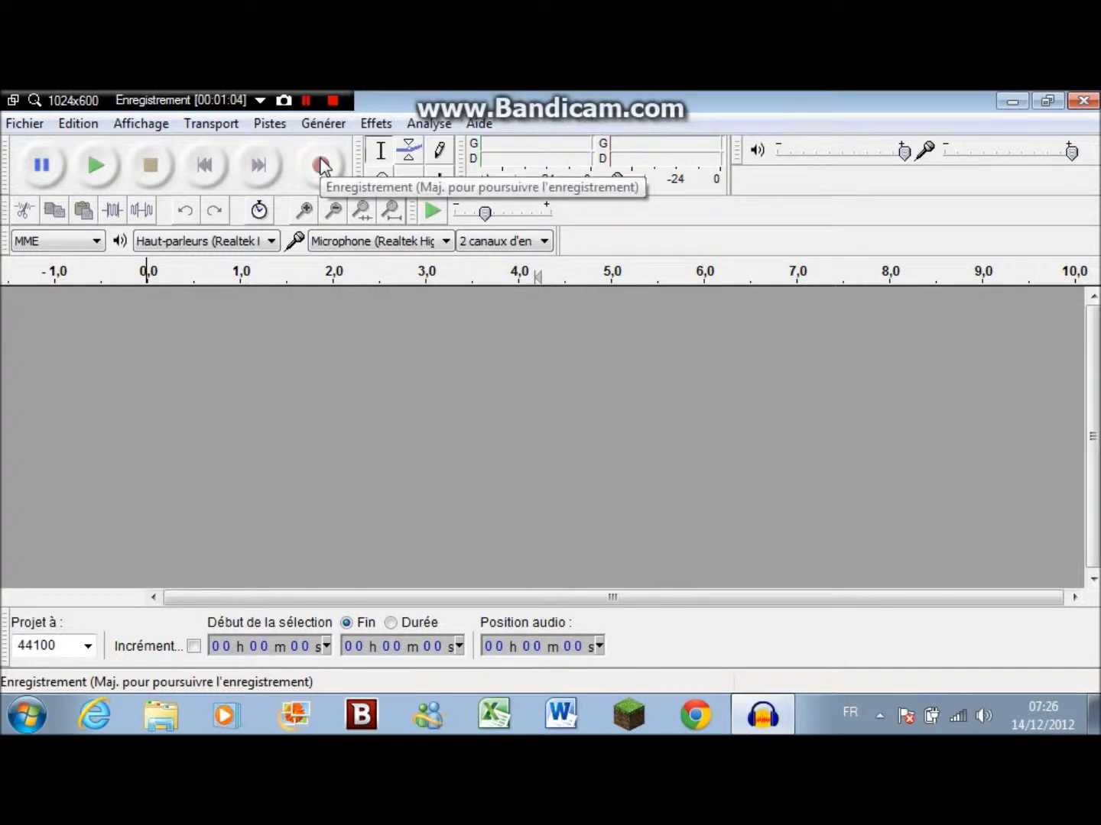
{"action": "left_click", "coordinate": [321, 165]}
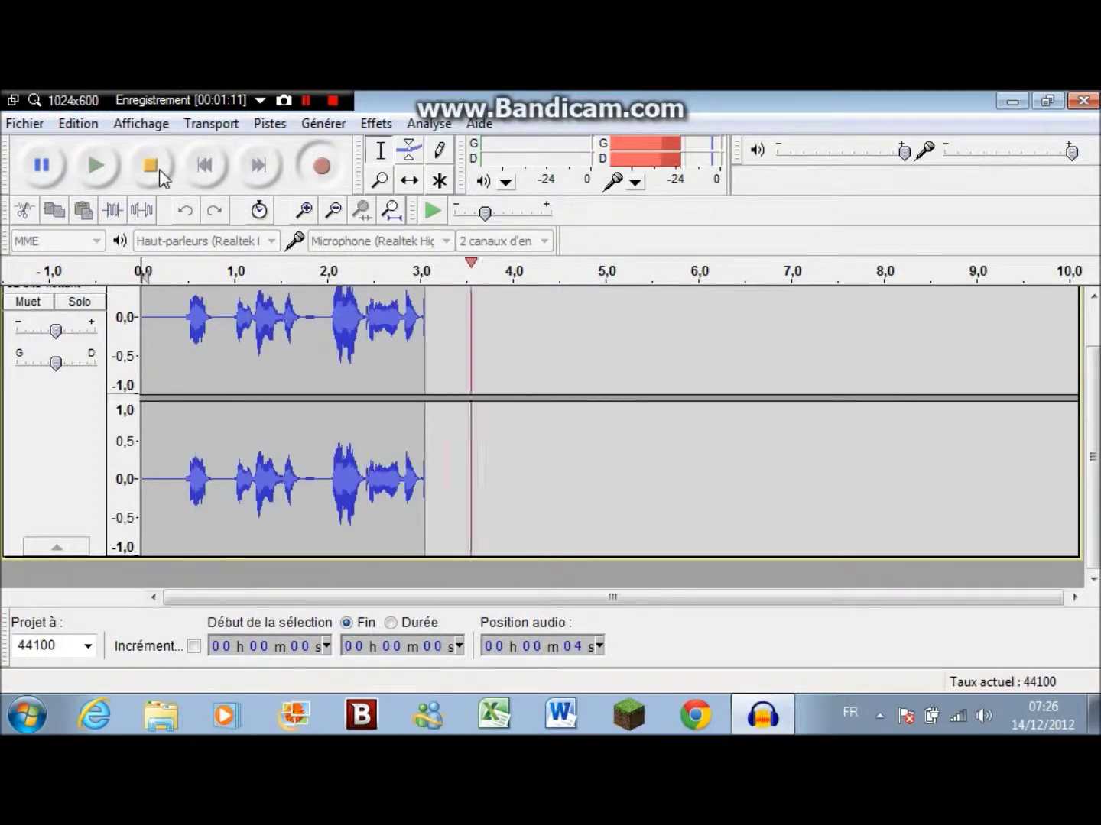
{"action": "left_click", "coordinate": [153, 170]}
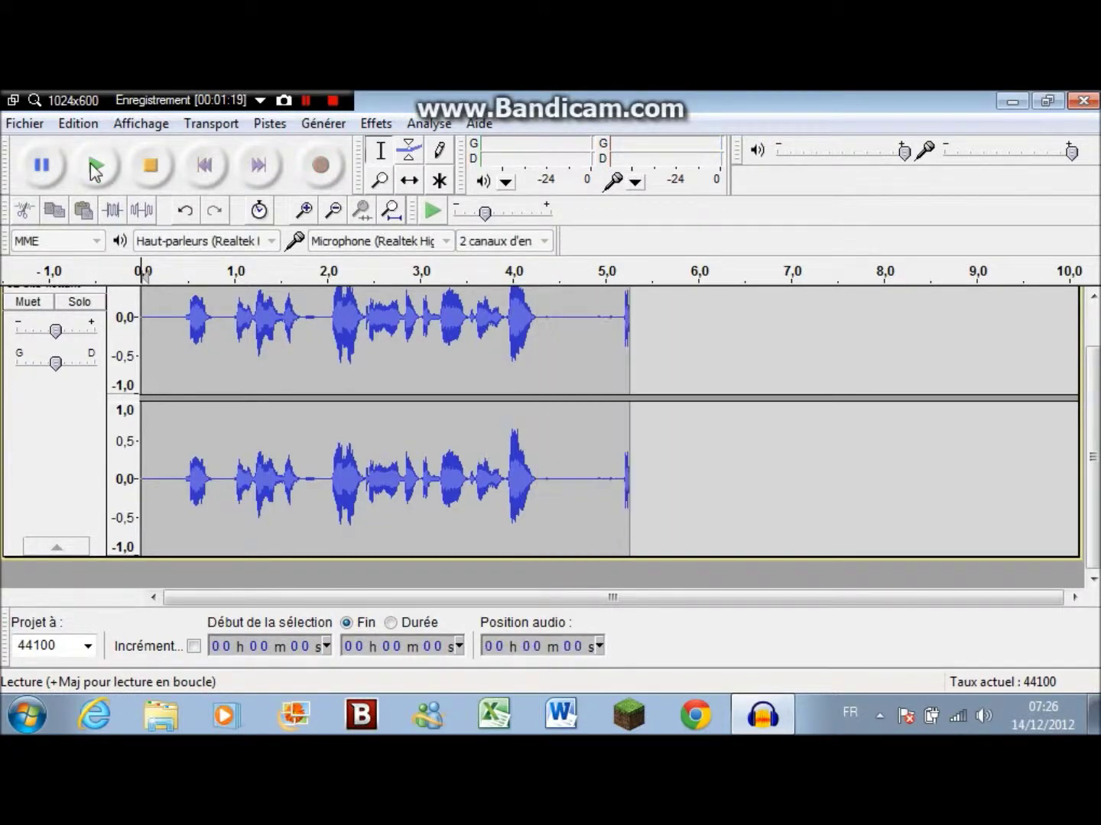
{"action": "left_click", "coordinate": [91, 164]}
{"action": "left_click", "coordinate": [152, 165]}
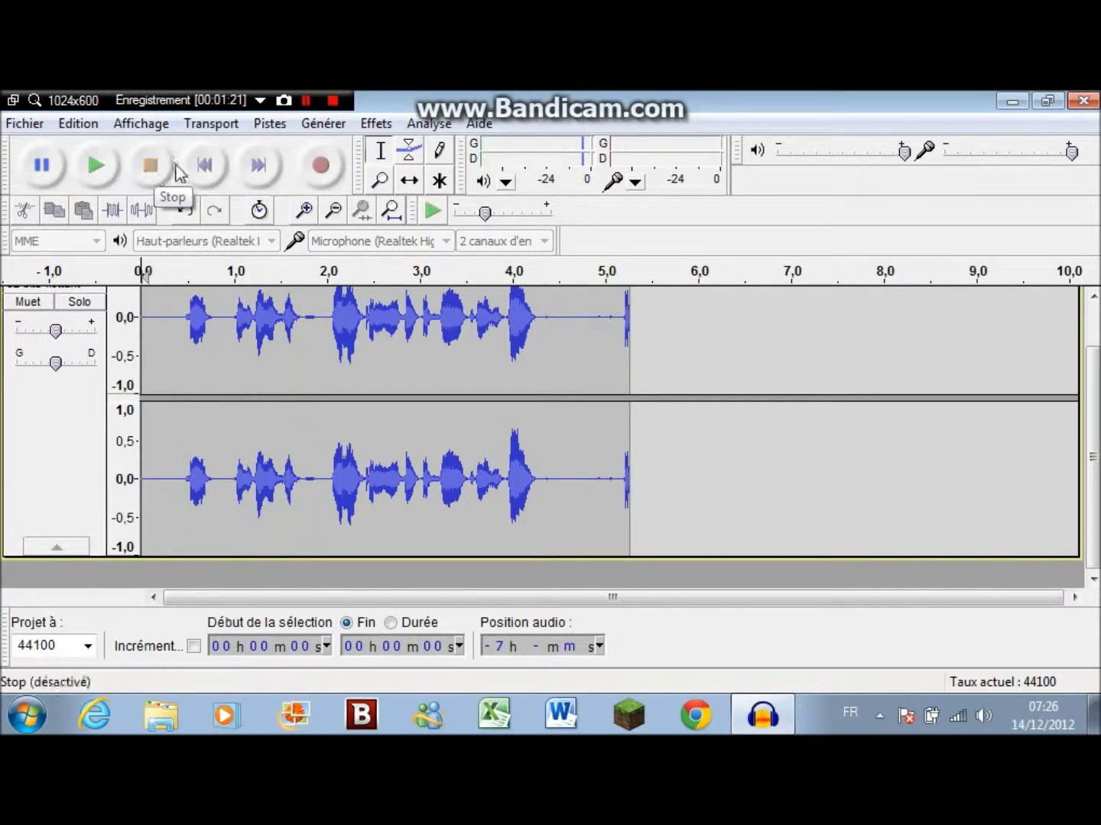
Step: Apply the Change Speed effect (Changer la vitesse) to the whole recording at 36,866 percent and play the result
{"action": "left_click", "coordinate": [377, 124]}
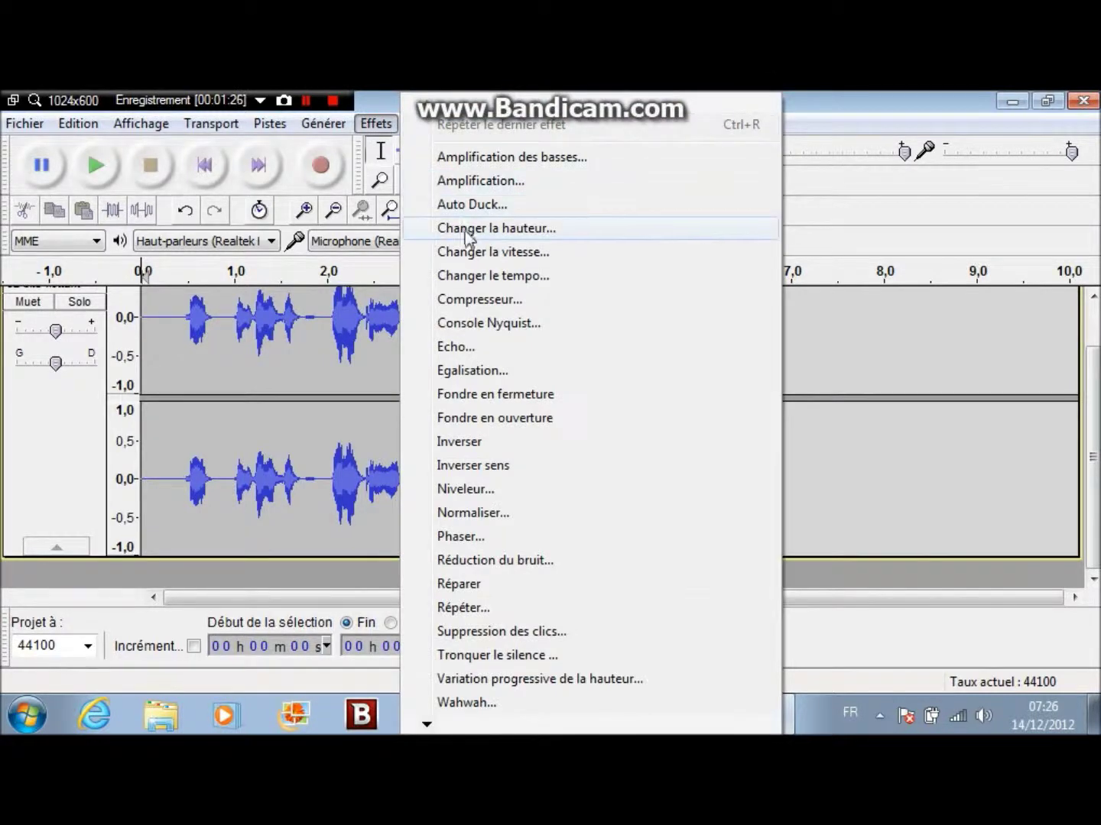
{"action": "left_click", "coordinate": [470, 258]}
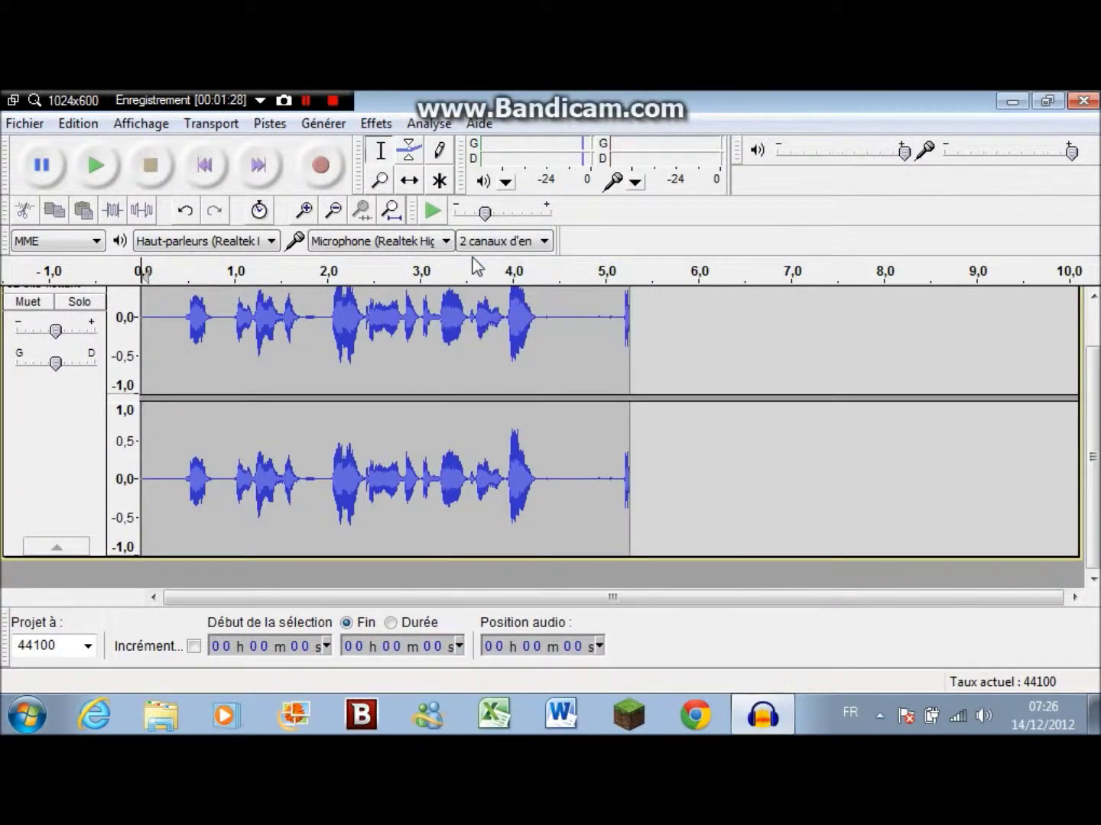
{"action": "left_click_drag", "start_coordinate": [551, 425], "coordinate": [578, 428]}
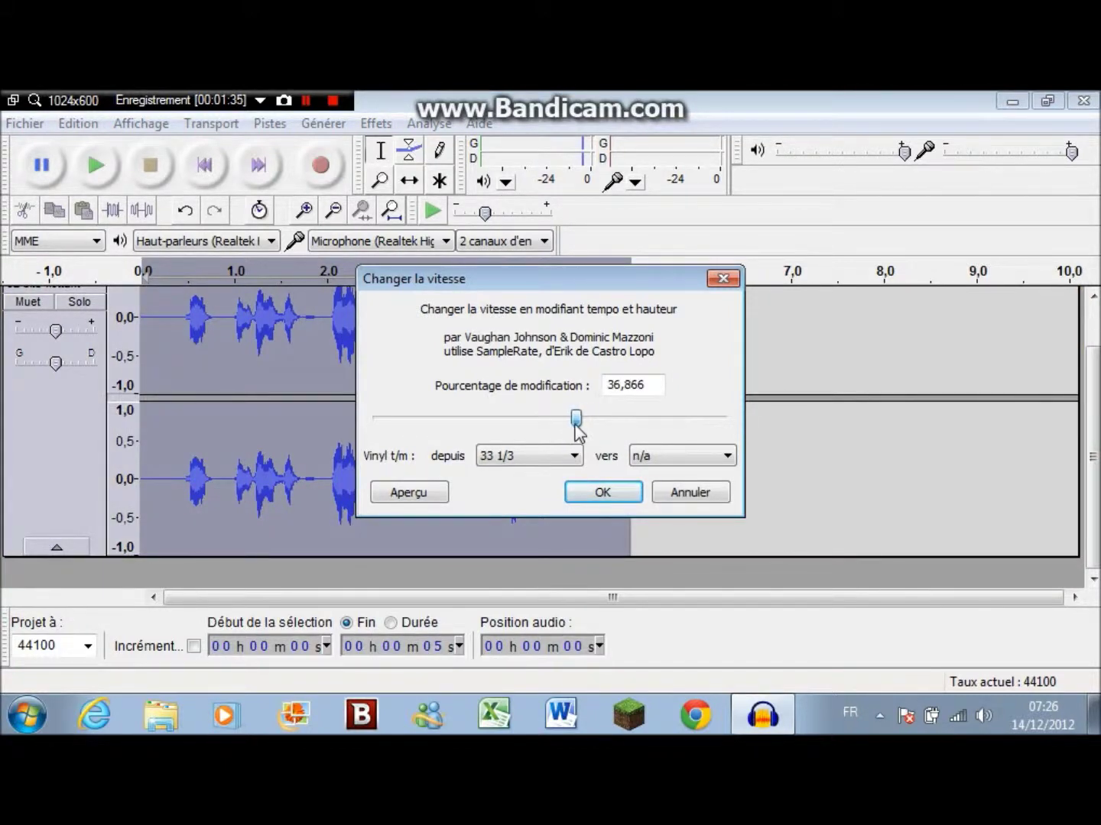
{"action": "left_click", "coordinate": [603, 493]}
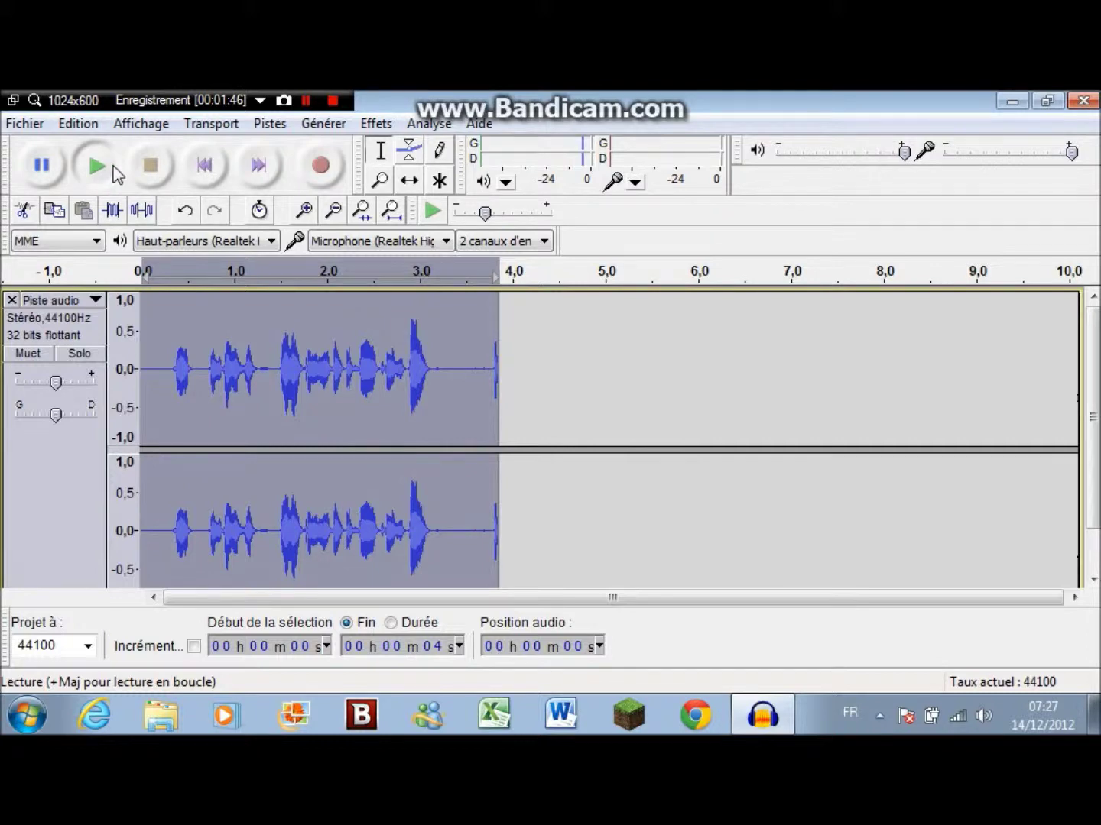
{"action": "left_click", "coordinate": [96, 165]}
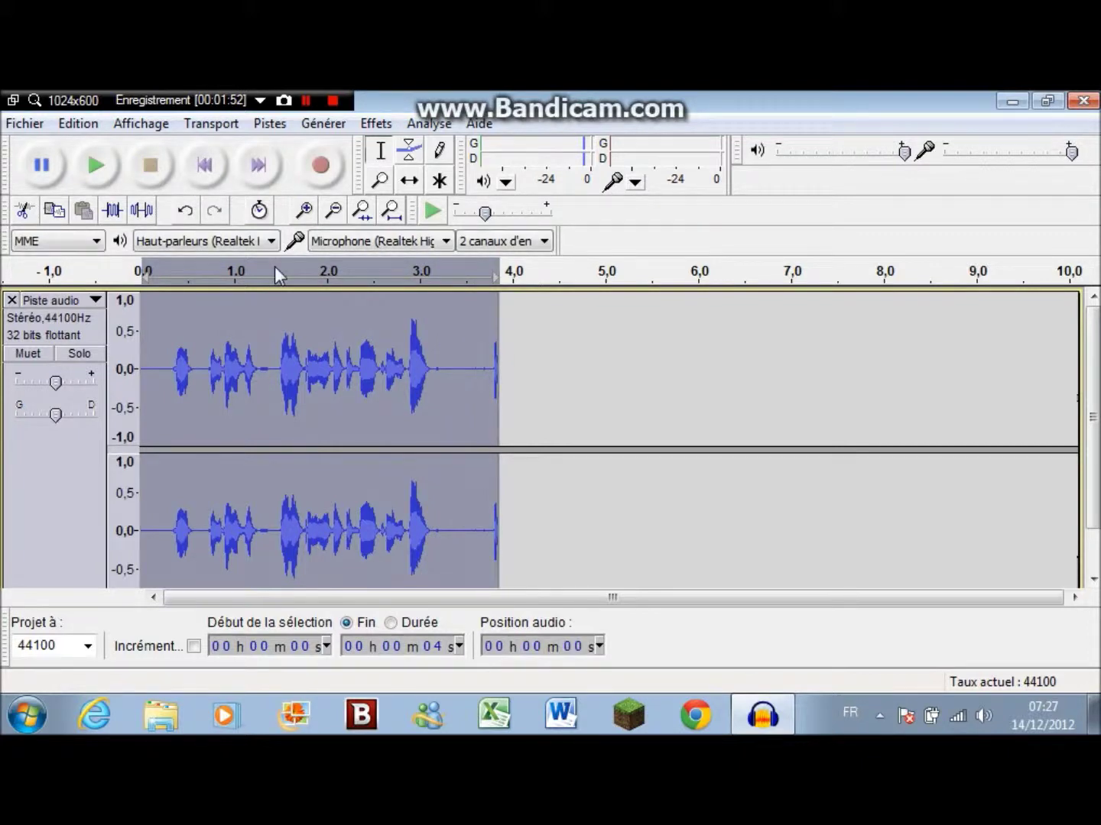
Step: Replace the selected audio with a generated sinusoidal whistle from 440 to 1320 Hz, with amplitude going from 0,8 to 0,1
{"action": "left_click", "coordinate": [319, 125]}
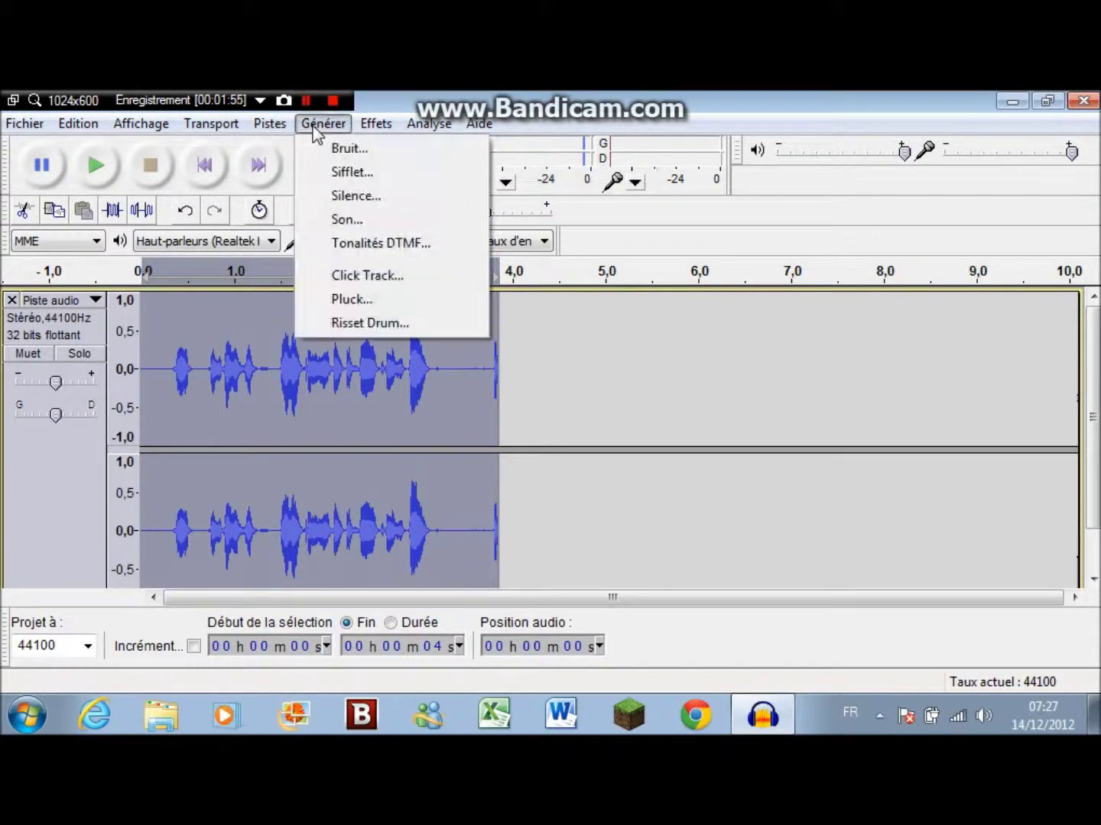
{"action": "left_click", "coordinate": [365, 173]}
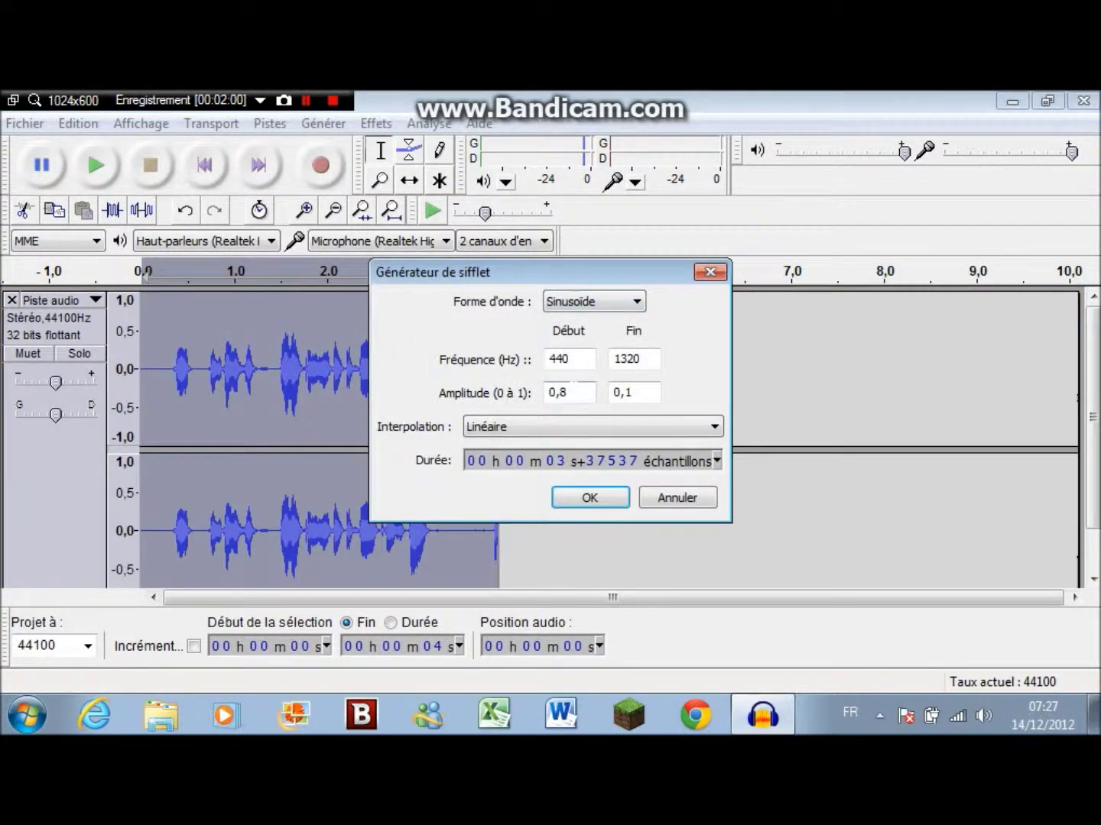
{"action": "left_click", "coordinate": [609, 499]}
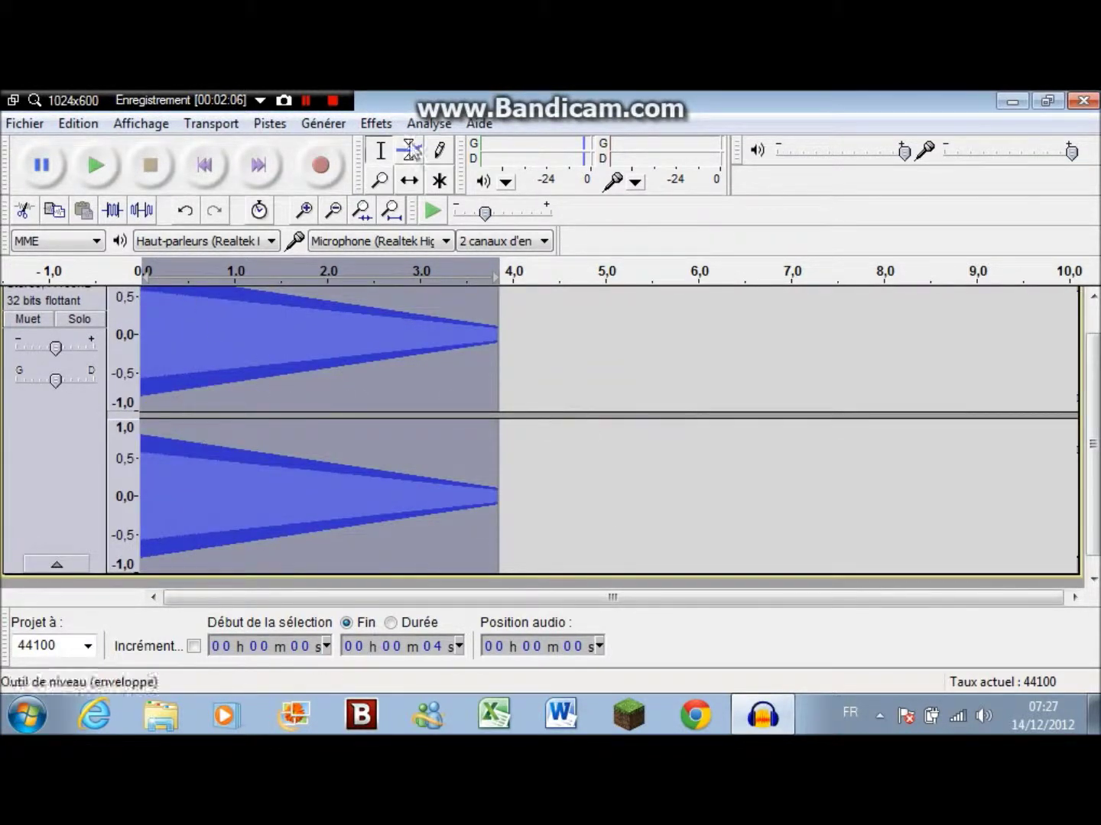
Step: Replace the selected audio with generated pink noise (Rose) at amplitude 0,8, and play it before stopping playback
{"action": "left_click", "coordinate": [327, 127]}
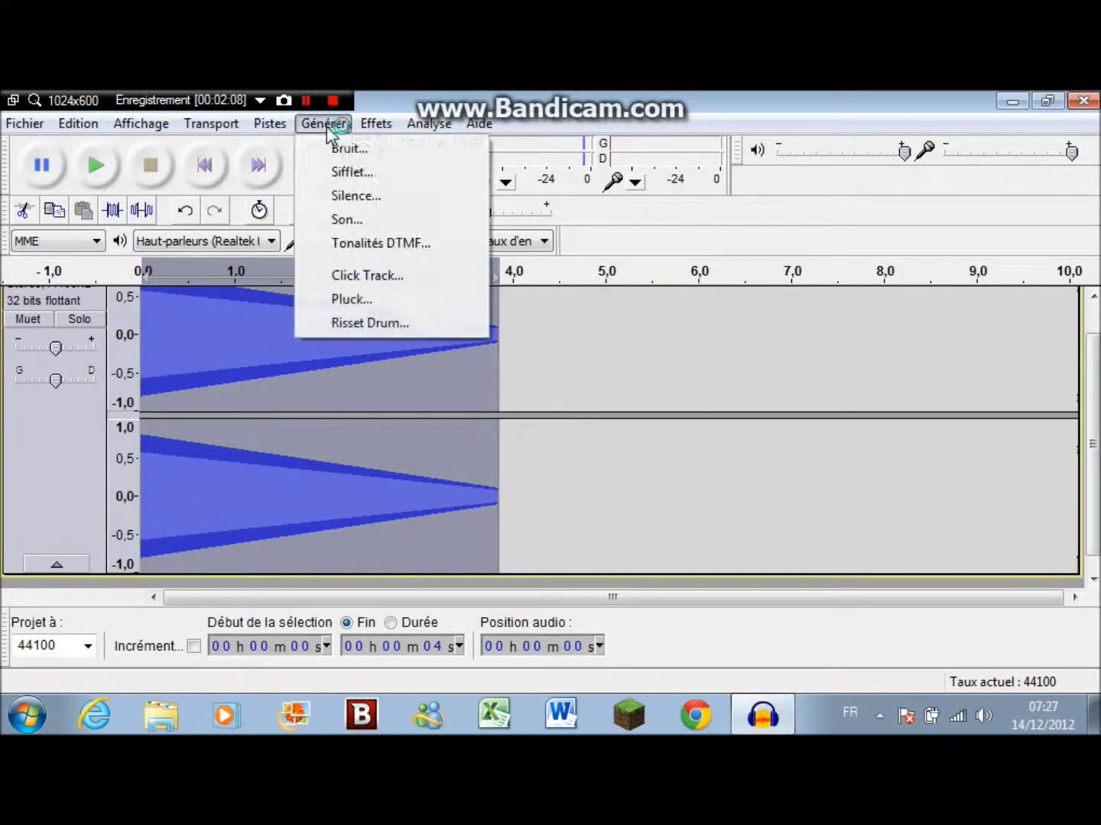
{"action": "left_click", "coordinate": [372, 151]}
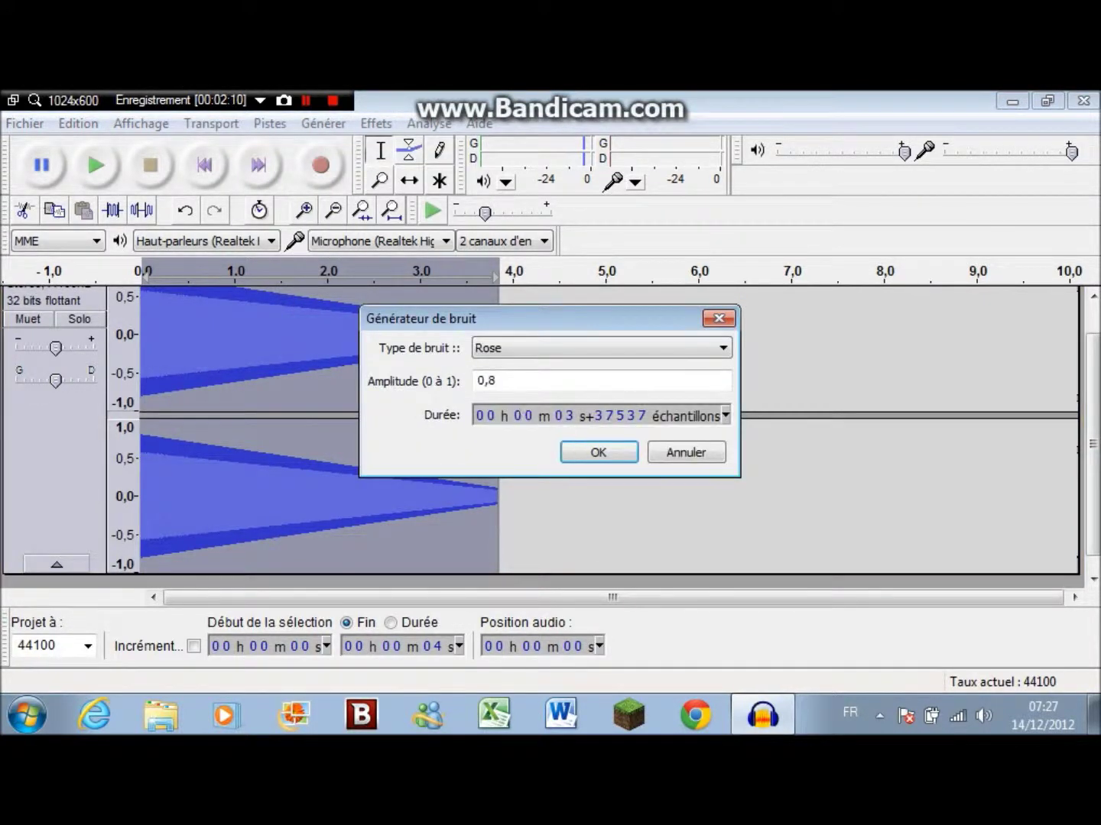
{"action": "left_click", "coordinate": [592, 453]}
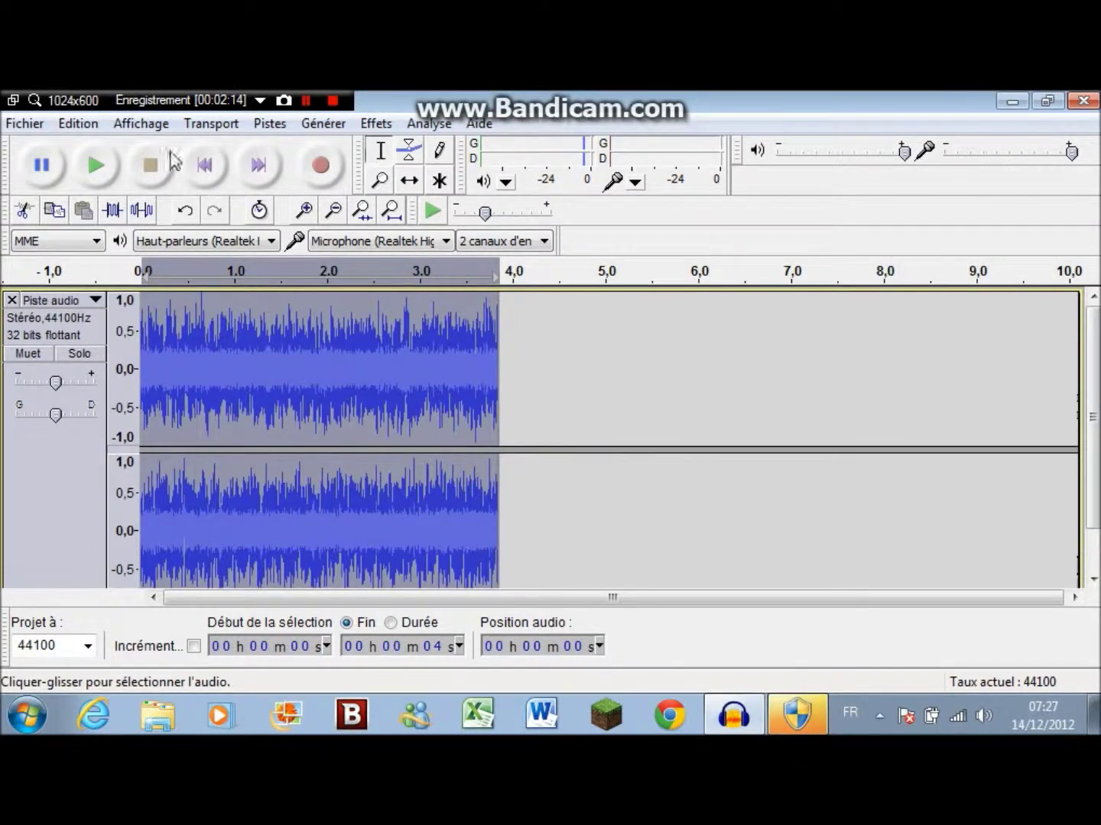
{"action": "left_click", "coordinate": [106, 167]}
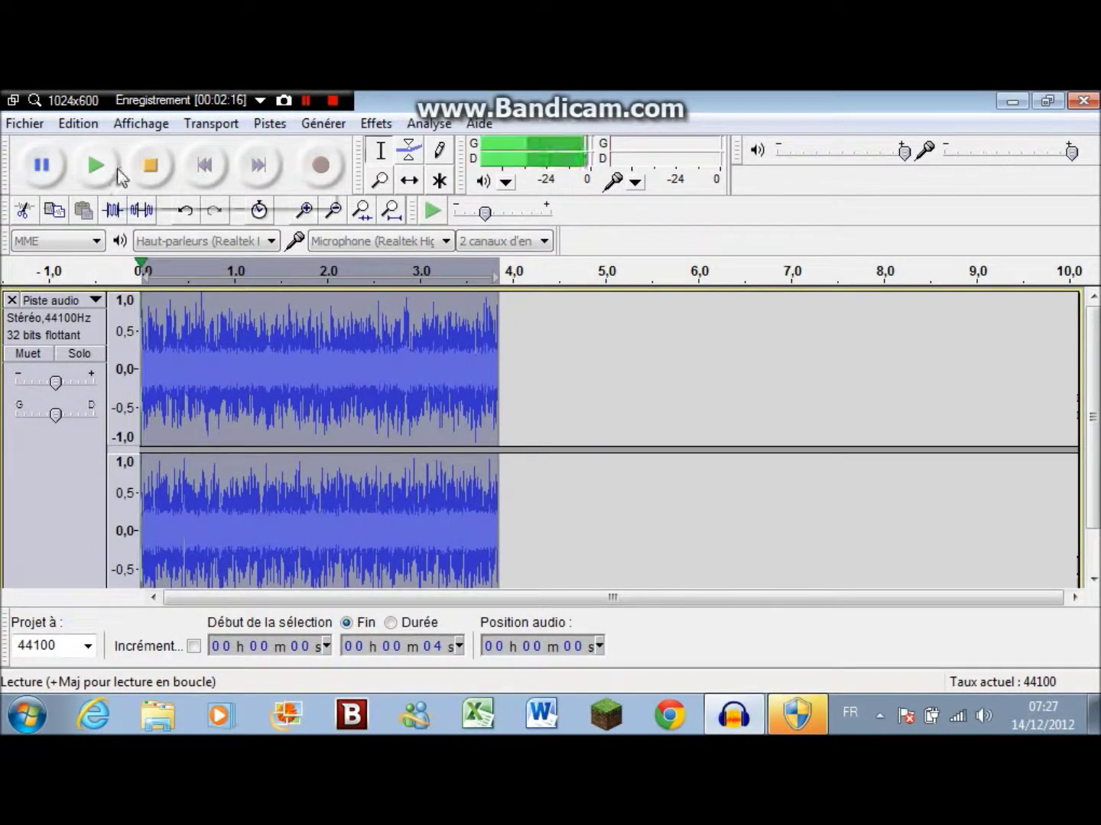
{"action": "left_click", "coordinate": [145, 169]}
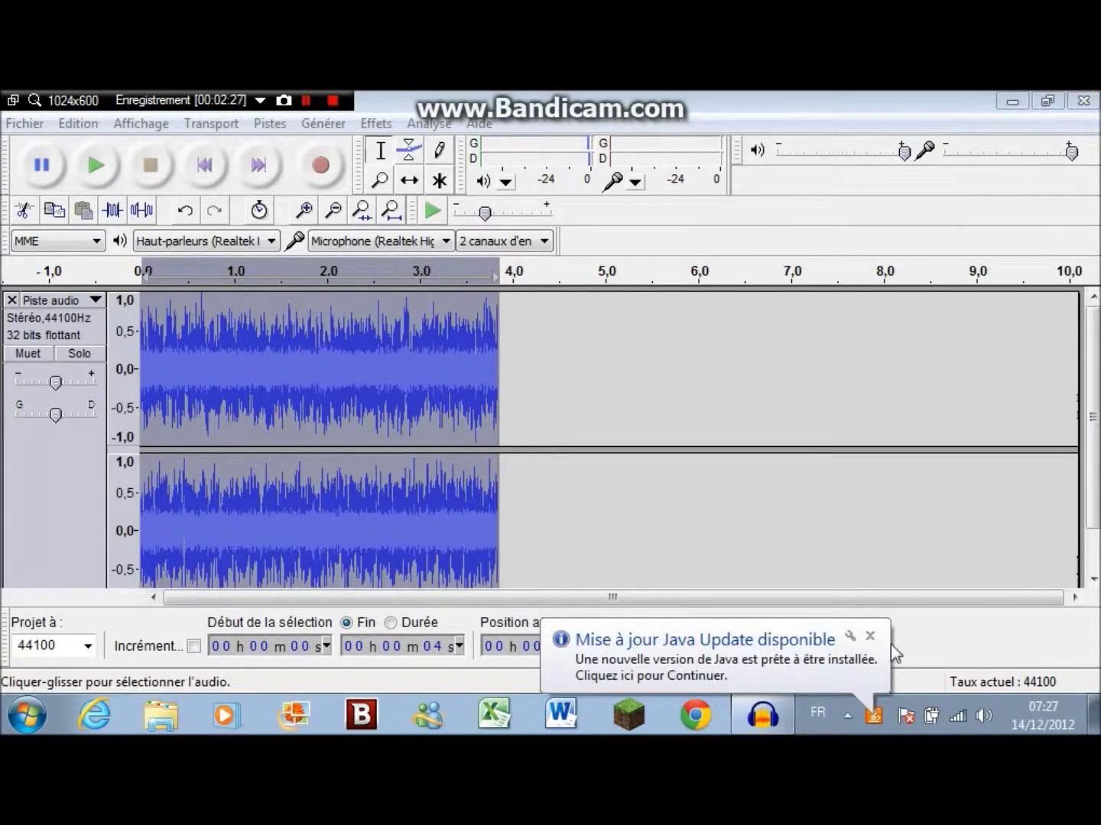
Step: Dismiss the Java update notification and replace the selected audio with generated silence
{"action": "left_click", "coordinate": [871, 636]}
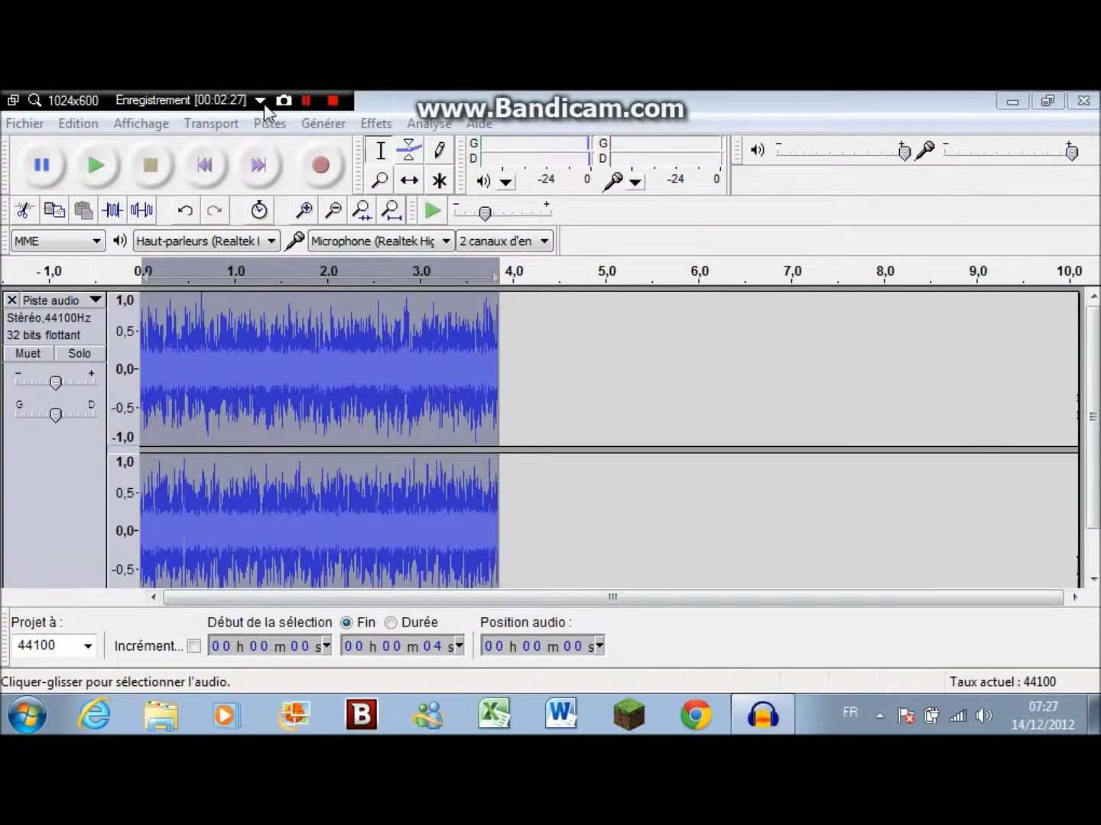
{"action": "left_click", "coordinate": [323, 123]}
{"action": "left_click", "coordinate": [331, 197]}
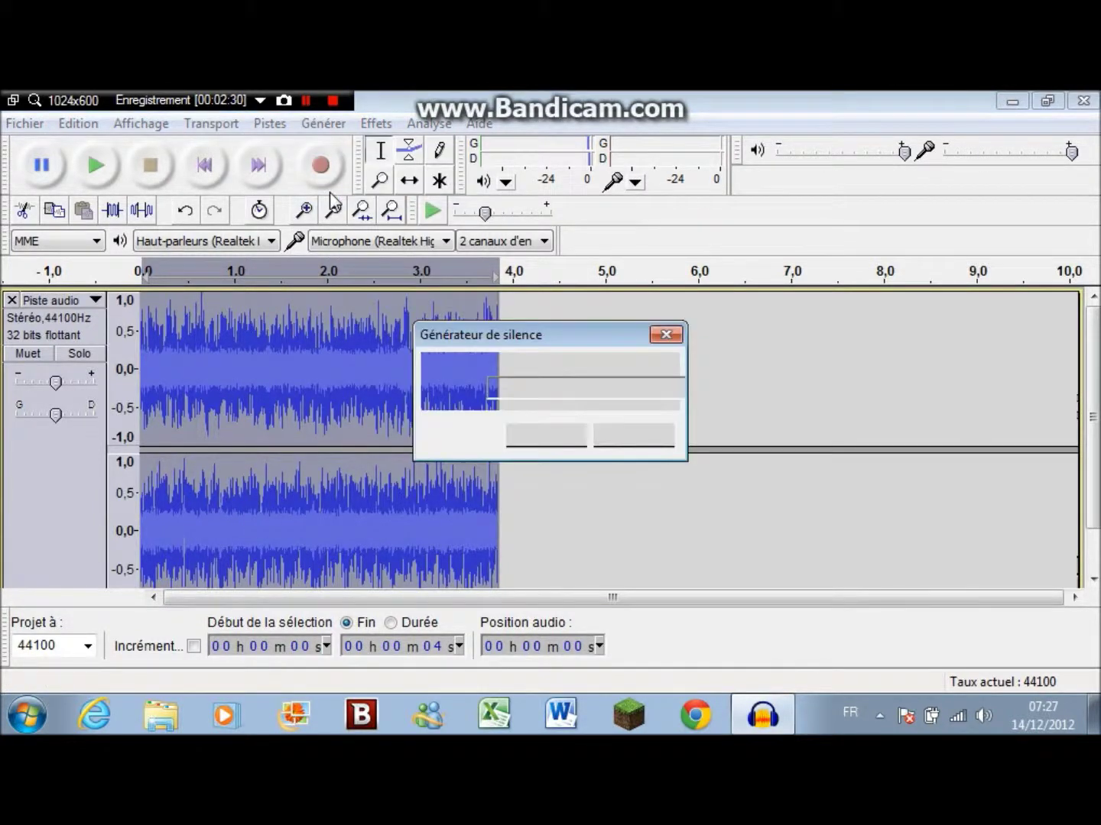
{"action": "left_click", "coordinate": [554, 439]}
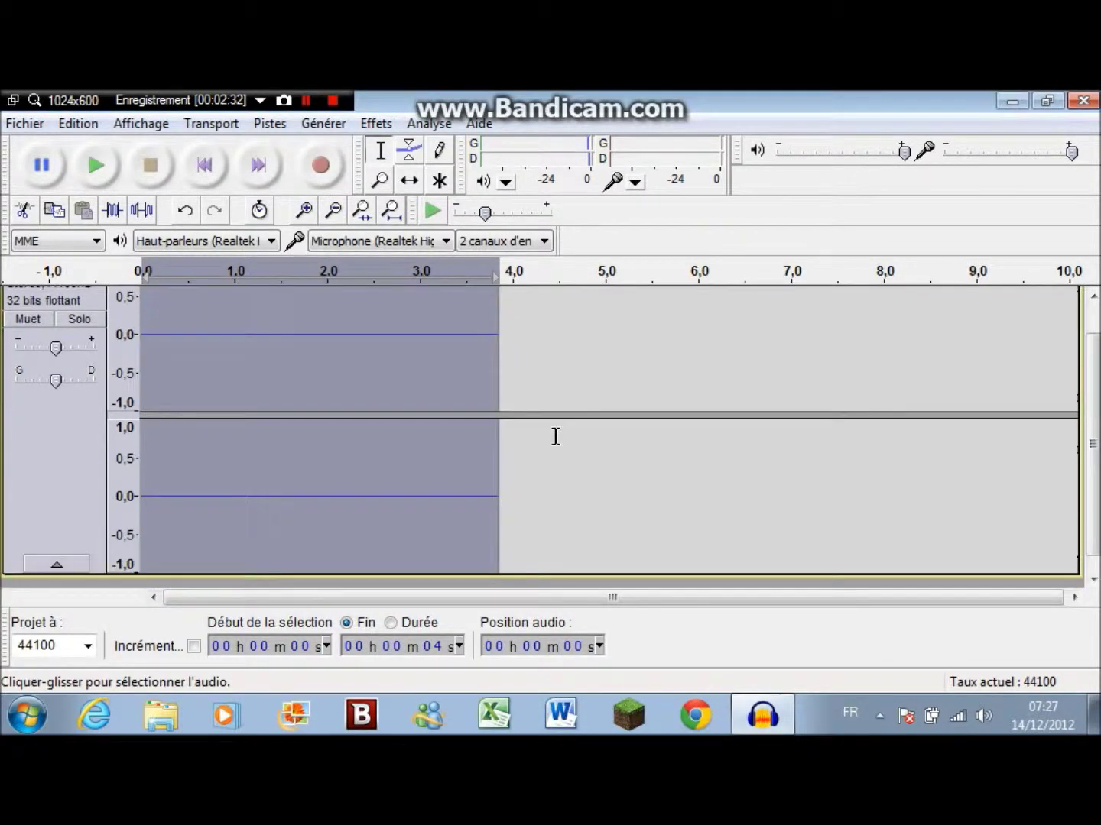
{"action": "left_click", "coordinate": [327, 117]}
{"action": "left_click", "coordinate": [354, 150]}
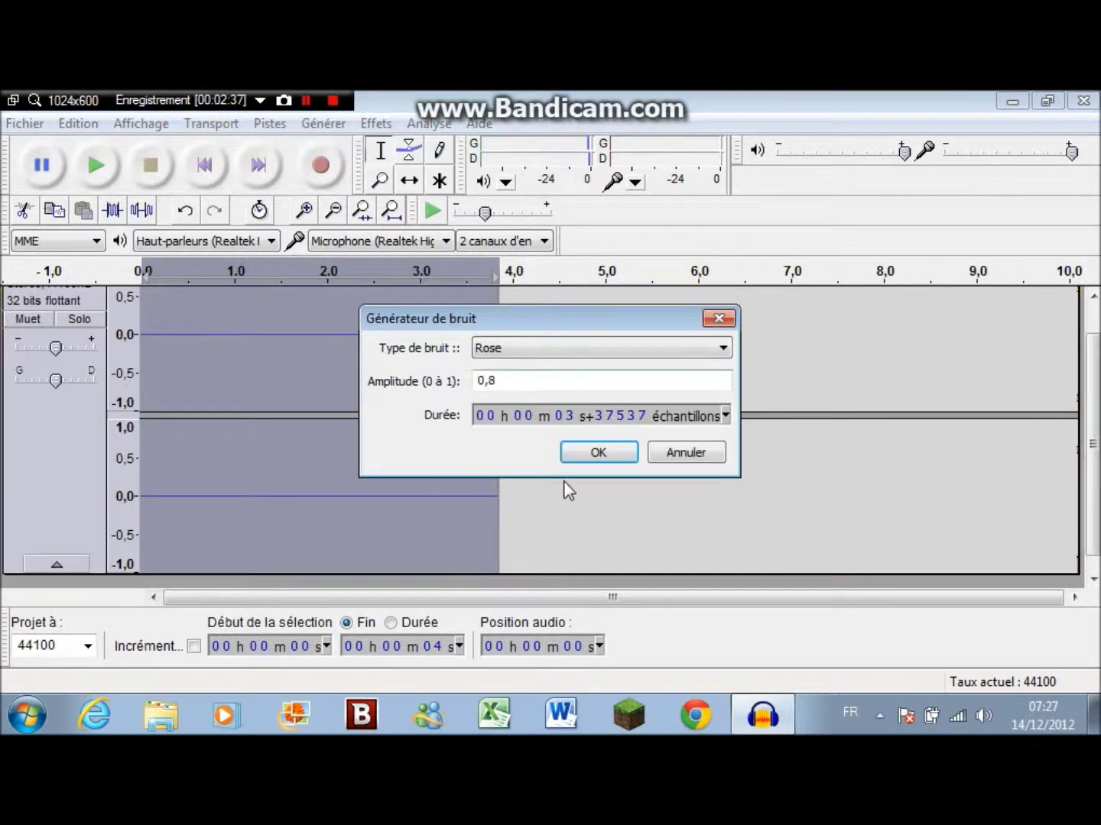
{"action": "left_click", "coordinate": [722, 350]}
{"action": "left_click", "coordinate": [719, 378]}
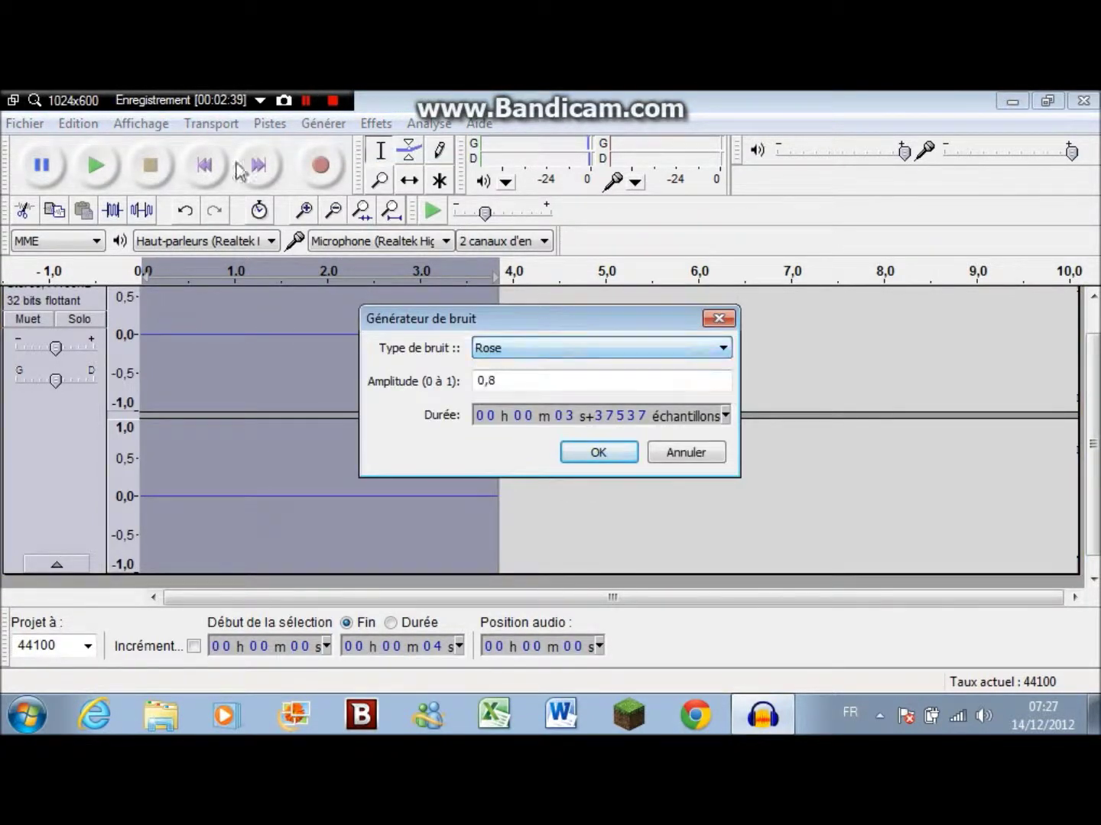
{"action": "left_click", "coordinate": [720, 319]}
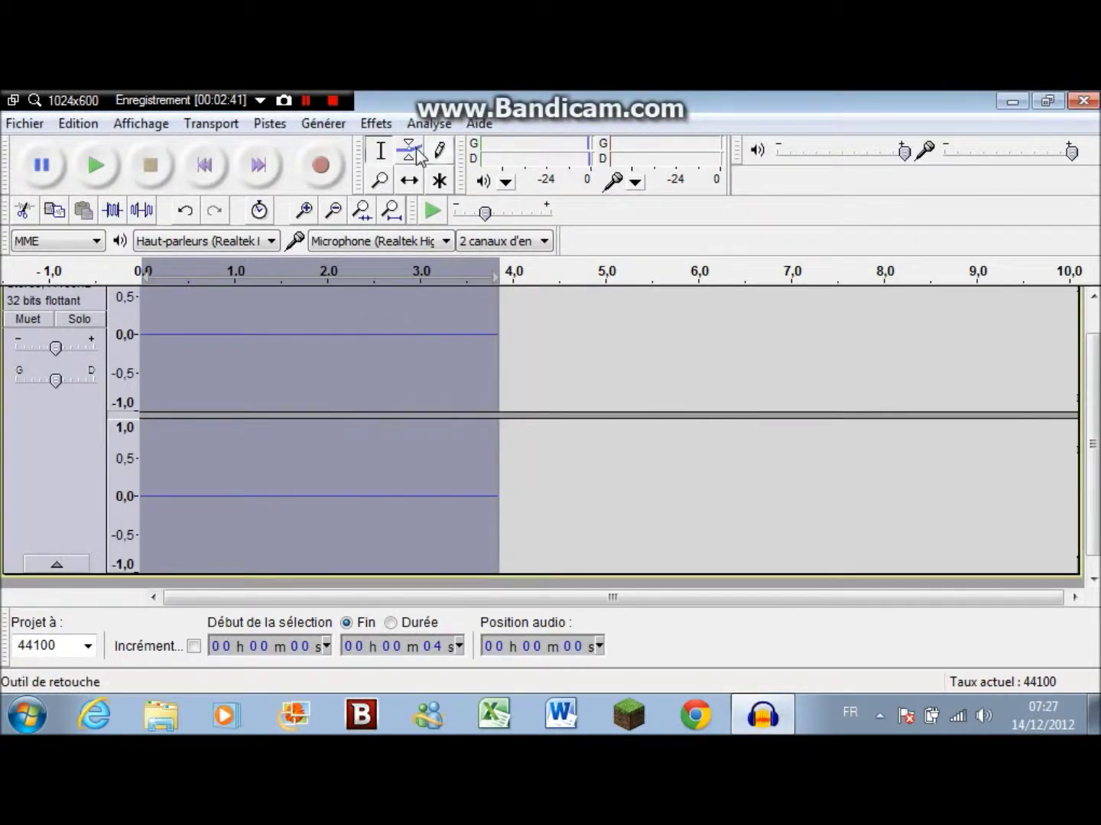
Step: Fill the selected part of the track with a generated tone (Son), keeping the proposed settings
{"action": "left_click", "coordinate": [343, 121]}
{"action": "left_click", "coordinate": [344, 175]}
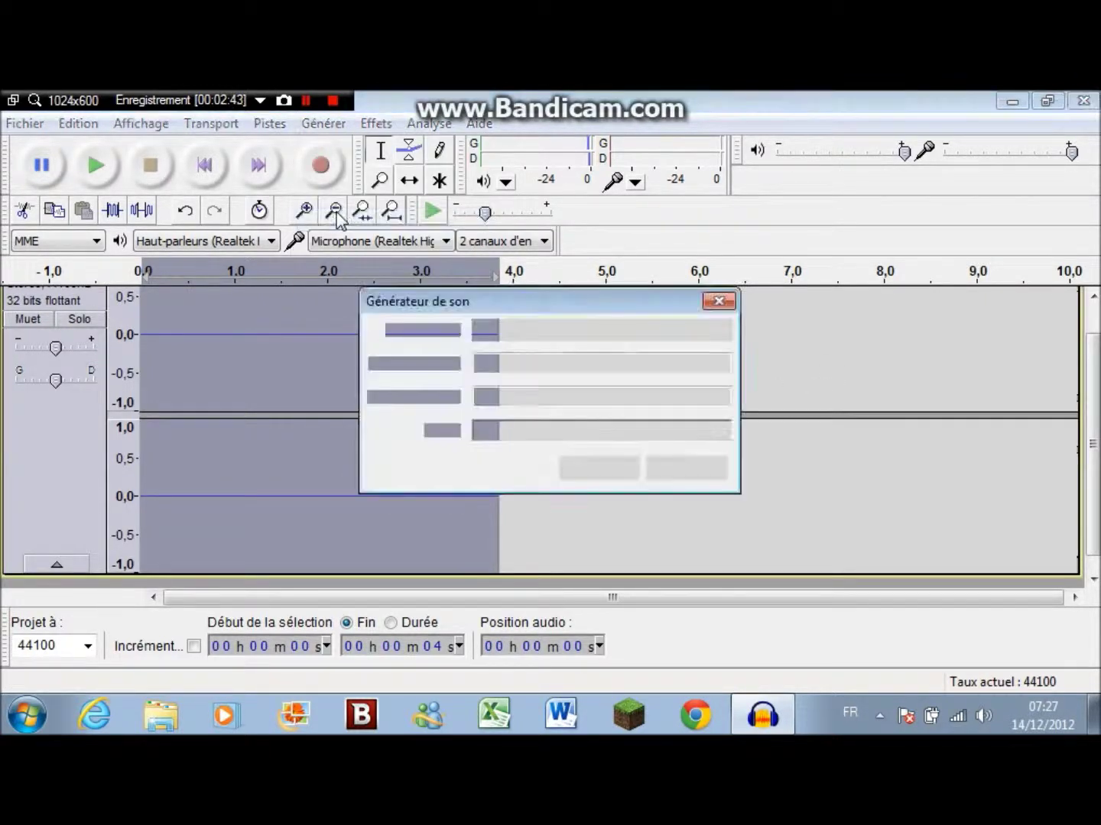
{"action": "left_click", "coordinate": [582, 472]}
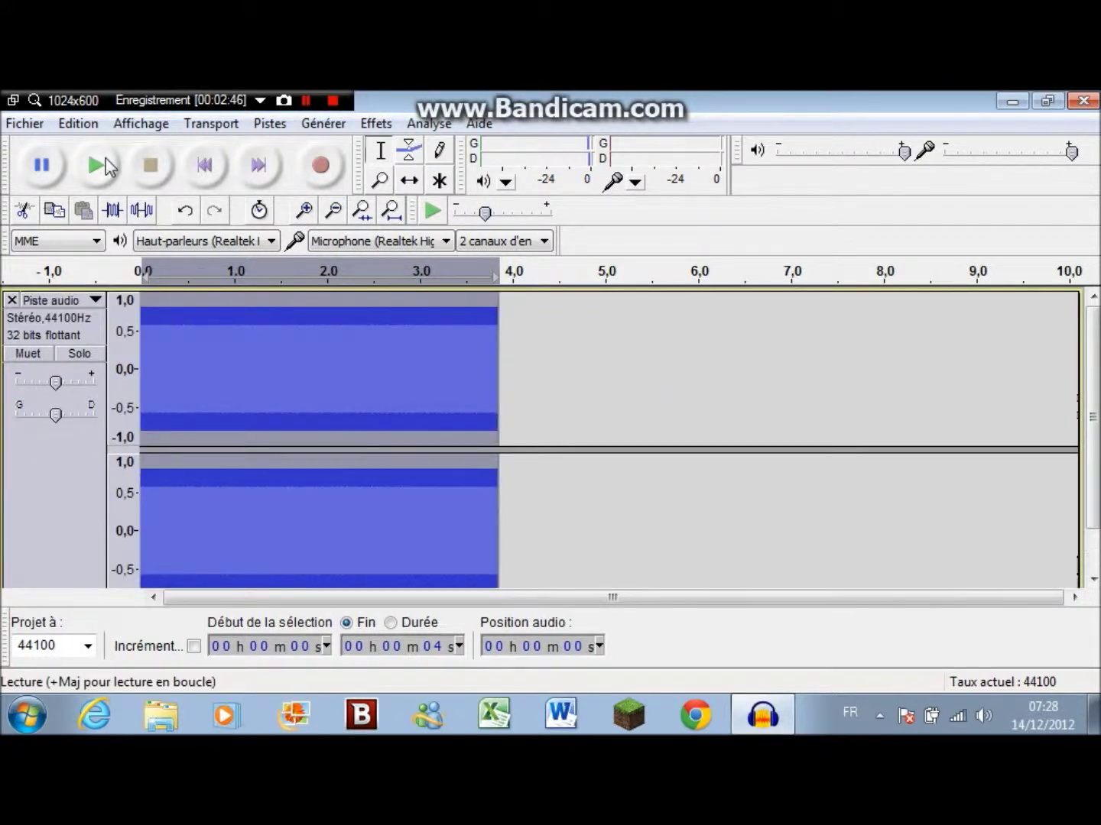
Step: Apply the Hard Limiter effect to the selected audio, keeping the proposed settings
{"action": "left_click", "coordinate": [380, 125]}
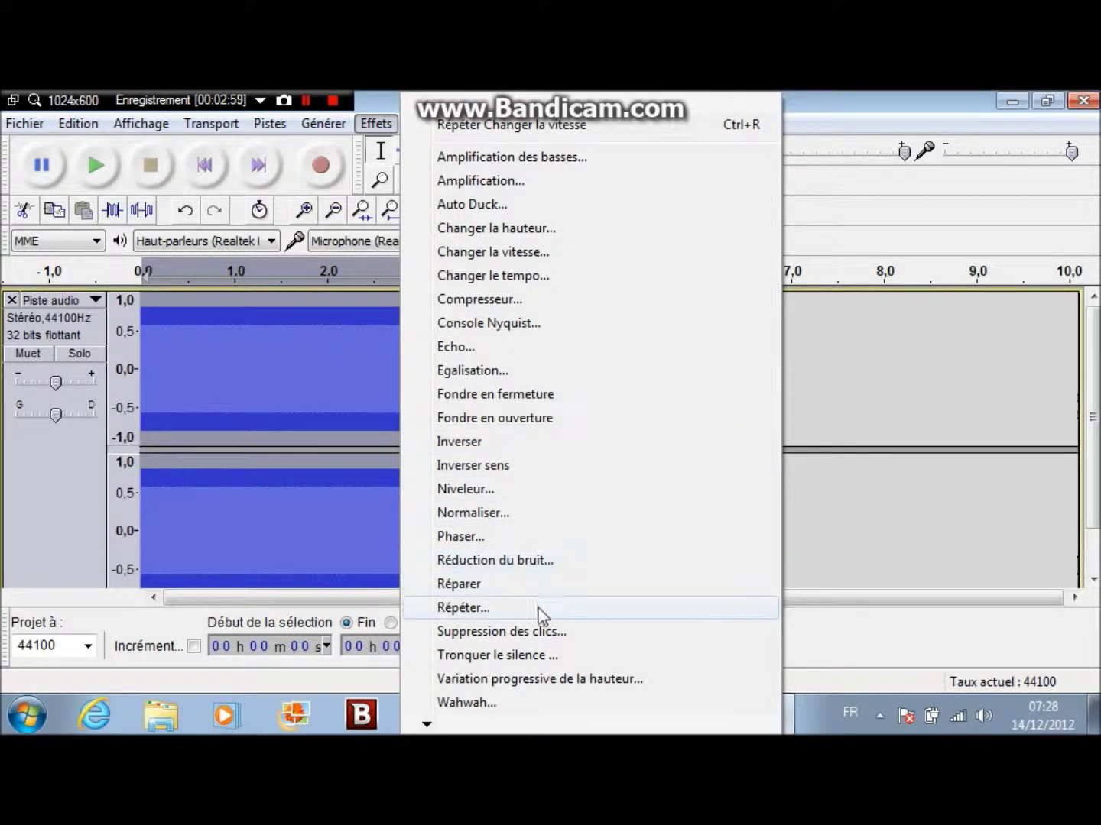
{"action": "mouse_move", "coordinate": [527, 727]}
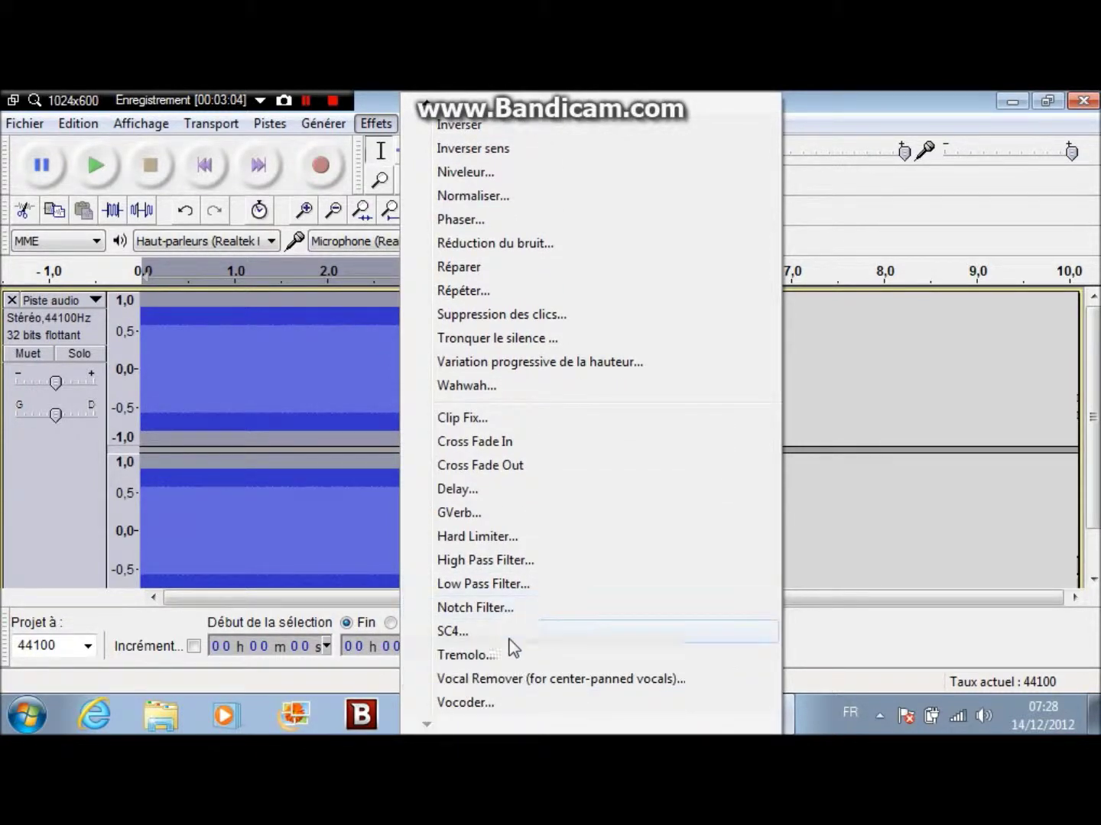
{"action": "left_click", "coordinate": [499, 538]}
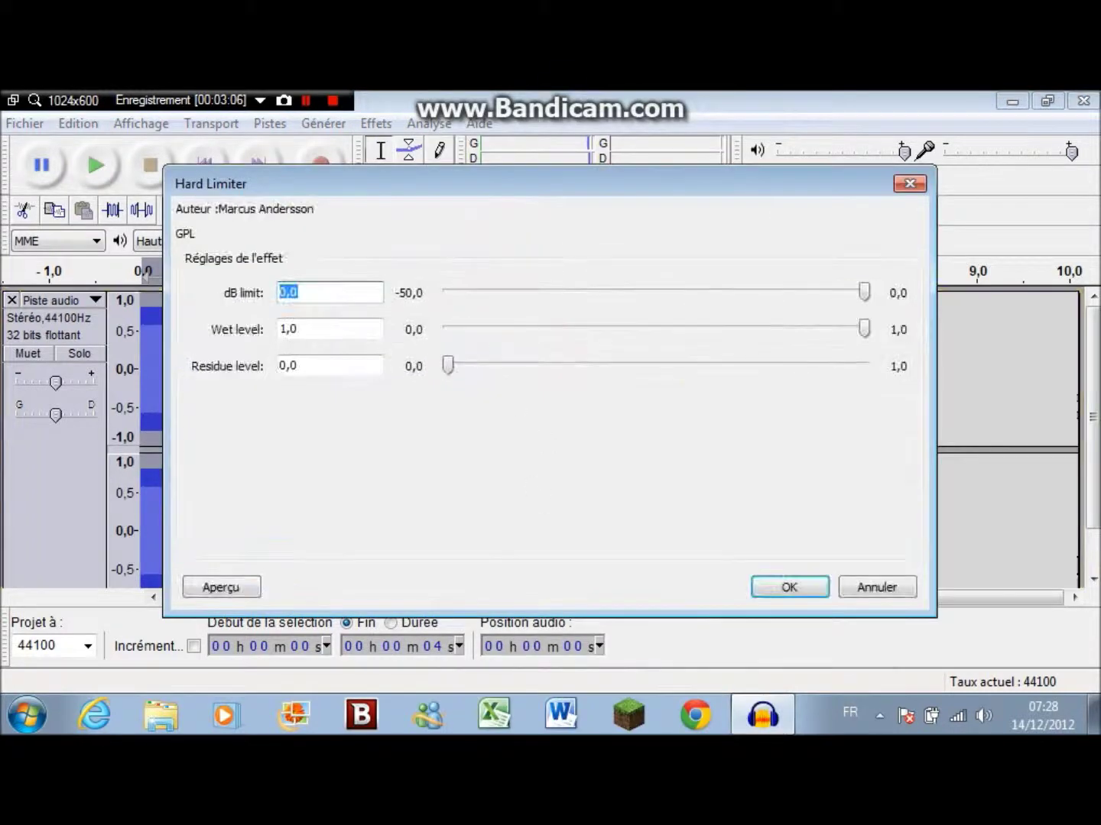
{"action": "left_click_drag", "start_coordinate": [447, 374], "coordinate": [413, 363]}
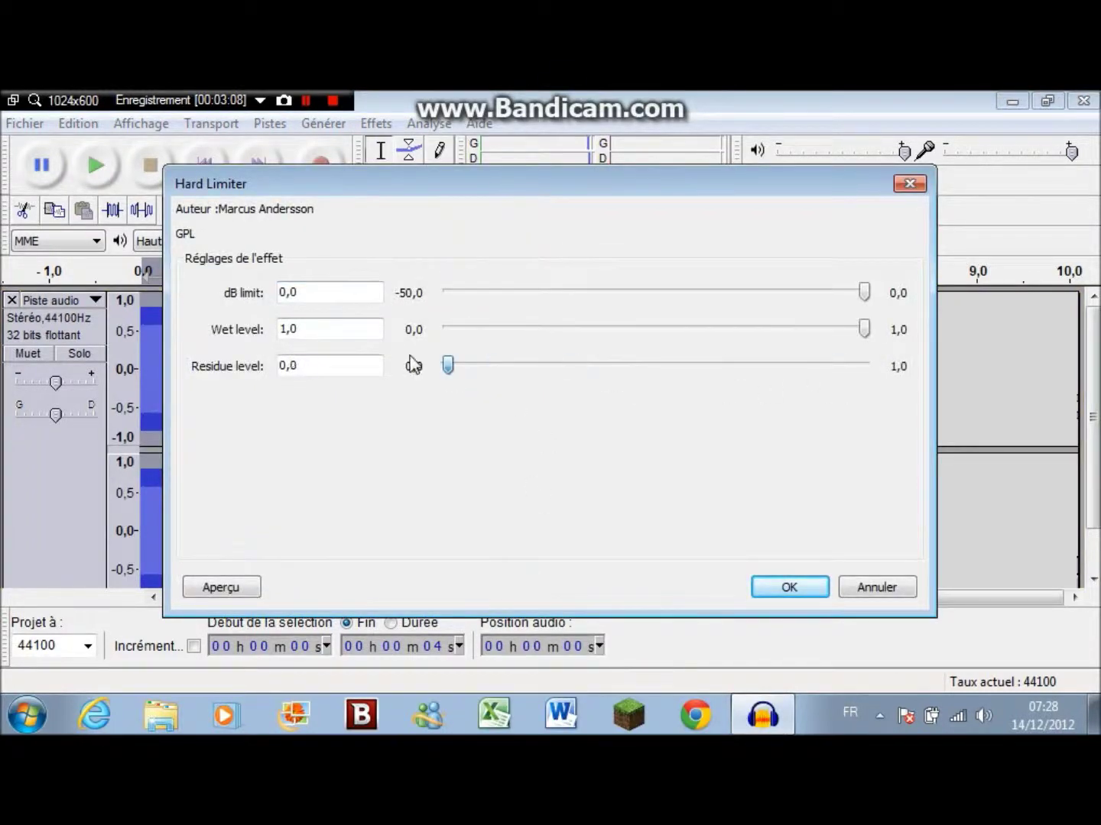
{"action": "left_click", "coordinate": [757, 587]}
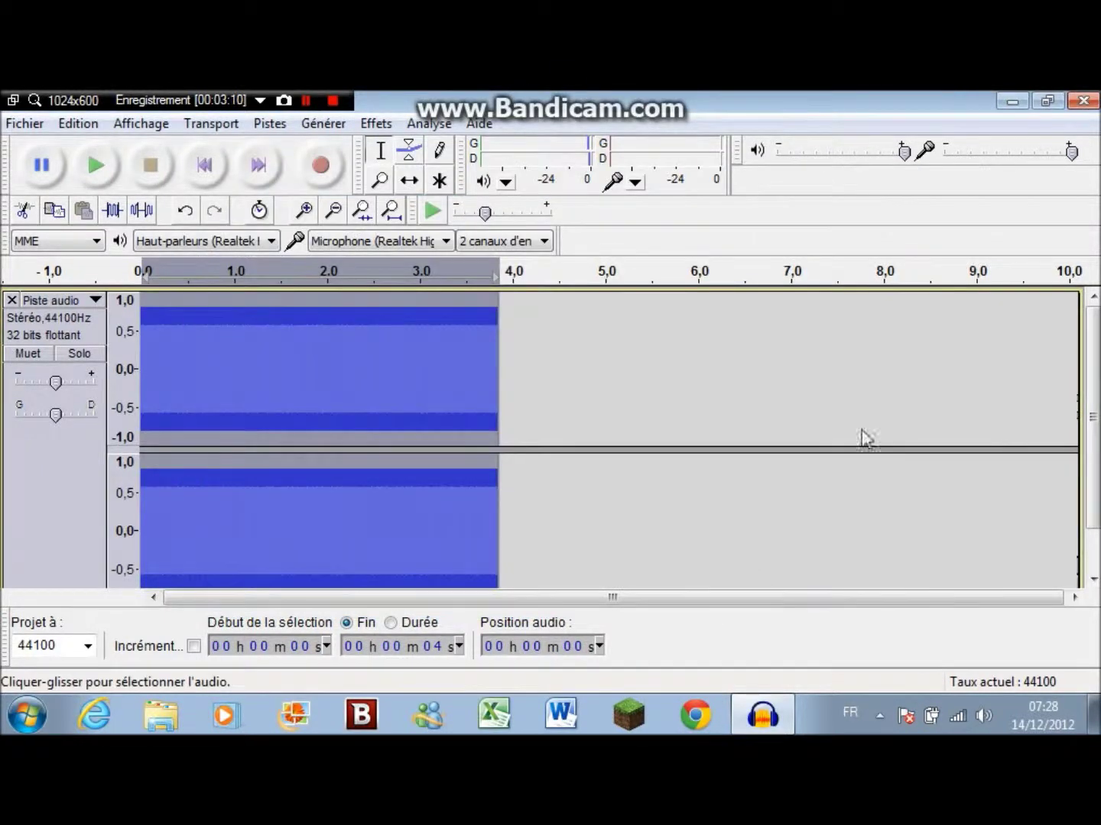
Step: Close Audacity without saving the changes and switch to the CamStudio window from the hidden background programs
{"action": "left_click", "coordinate": [1091, 100]}
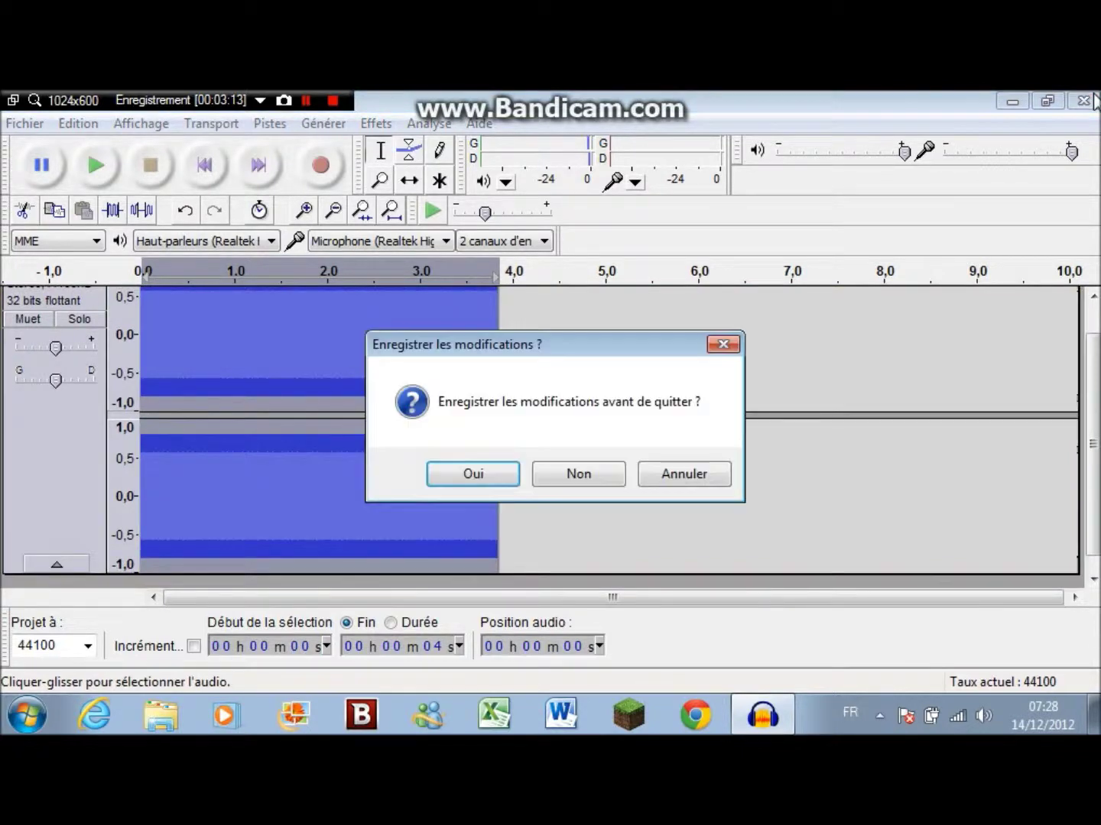
{"action": "left_click", "coordinate": [579, 476]}
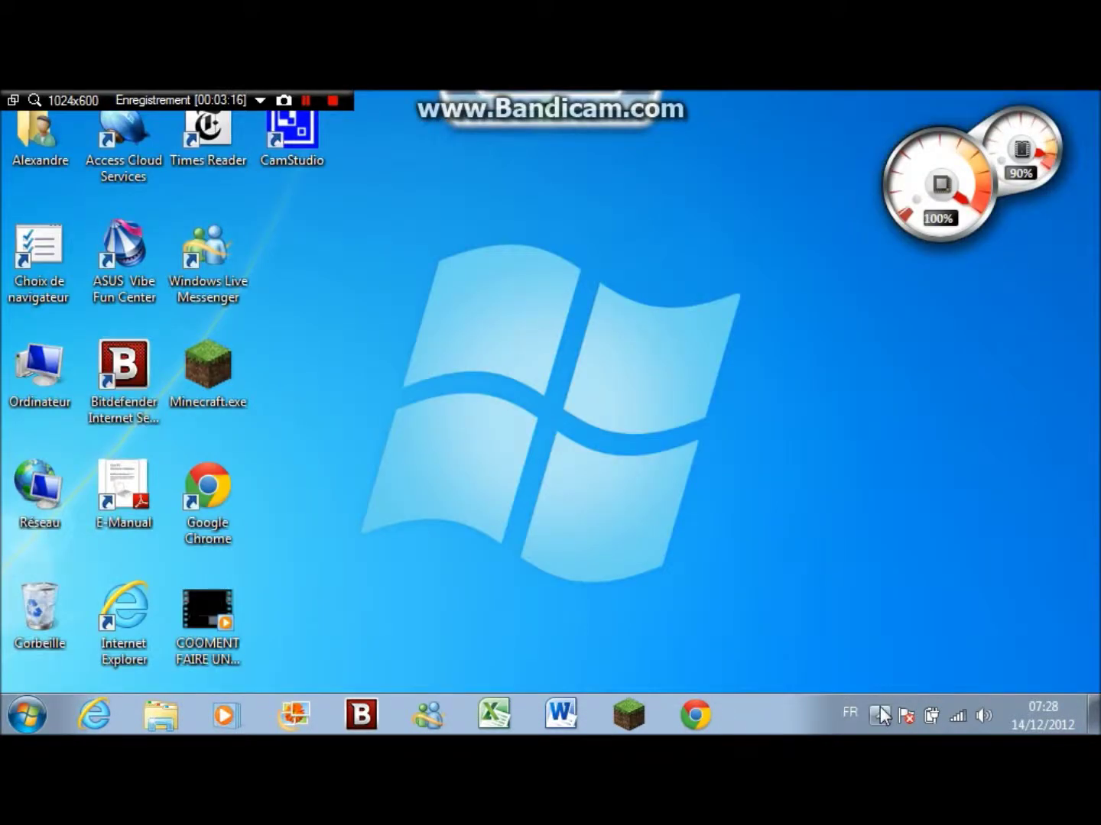
{"action": "left_click", "coordinate": [880, 709]}
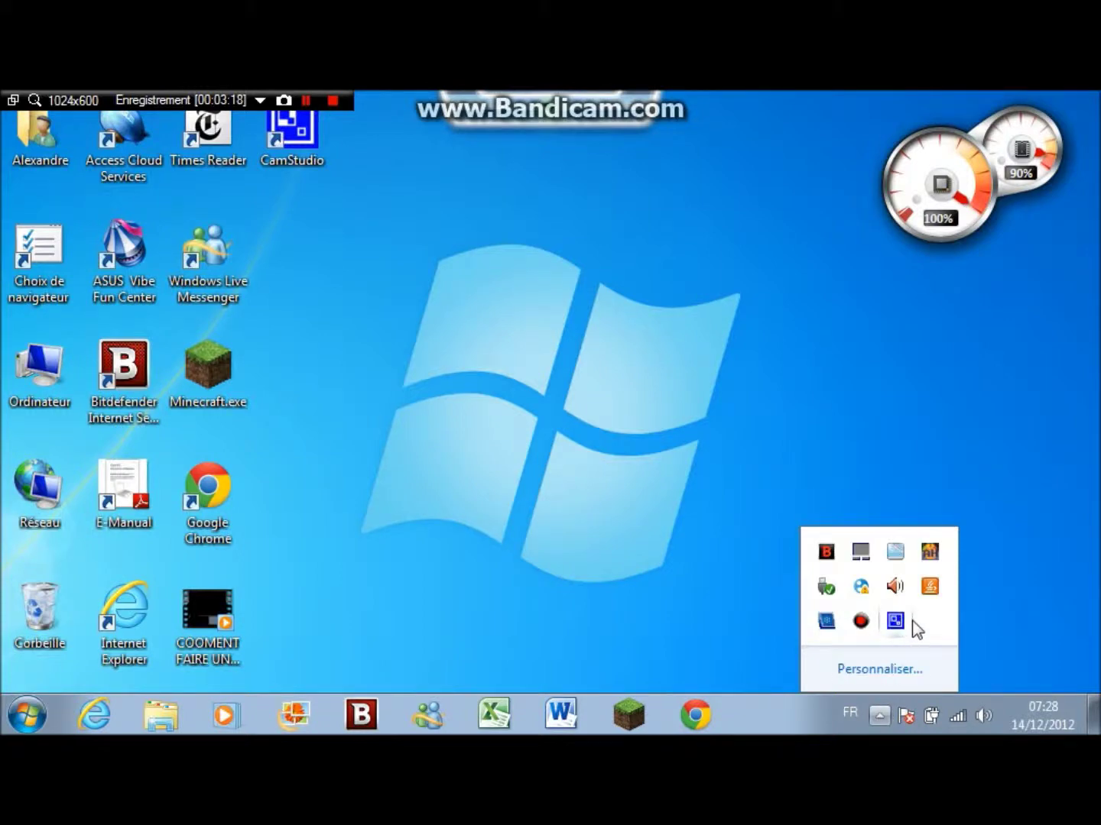
{"action": "left_click", "coordinate": [898, 622]}
{"action": "left_click_drag", "start_coordinate": [697, 492], "coordinate": [551, 242]}
{"action": "left_click", "coordinate": [839, 402]}
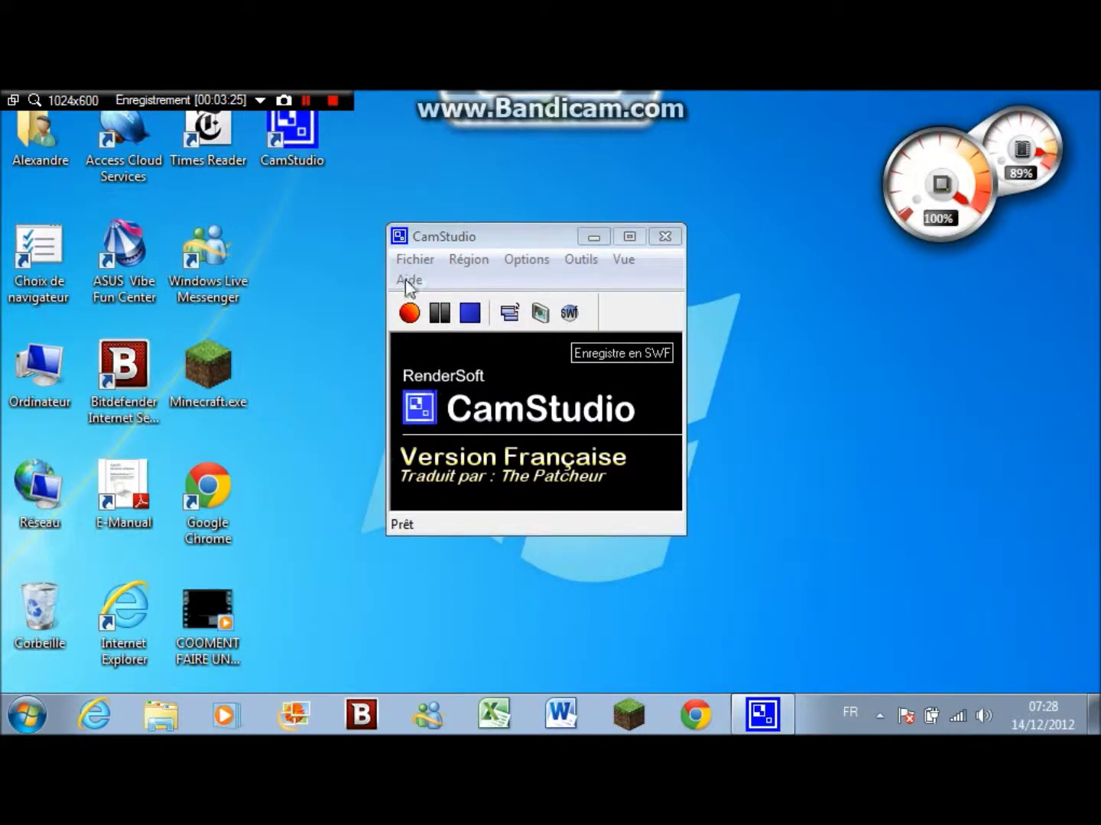
{"action": "mouse_move", "coordinate": [496, 225]}
{"action": "left_mouse_down"}
{"action": "mouse_move", "coordinate": [501, 94]}
{"action": "mouse_move", "coordinate": [497, 210]}
{"action": "left_mouse_up"}
Step: Look over the recording commands and the available capture region modes
{"action": "left_click", "coordinate": [413, 246]}
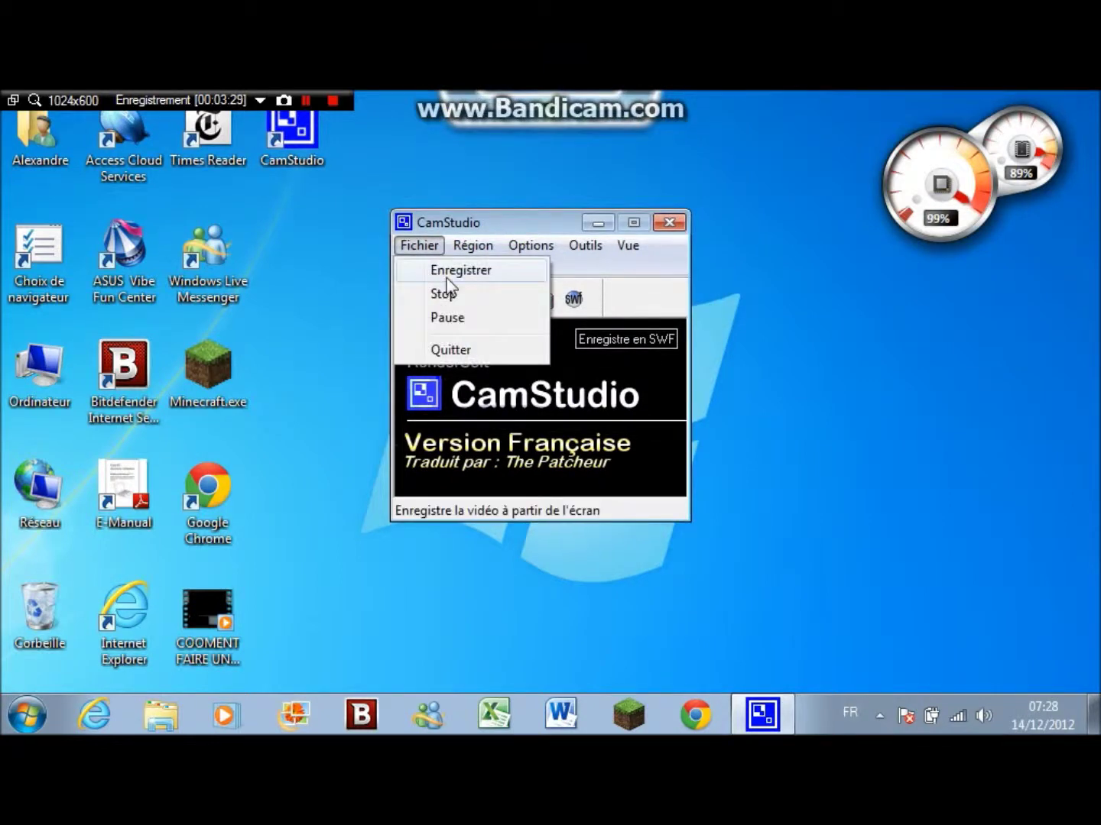
{"action": "key", "text": "Escape"}
{"action": "left_click", "coordinate": [469, 245]}
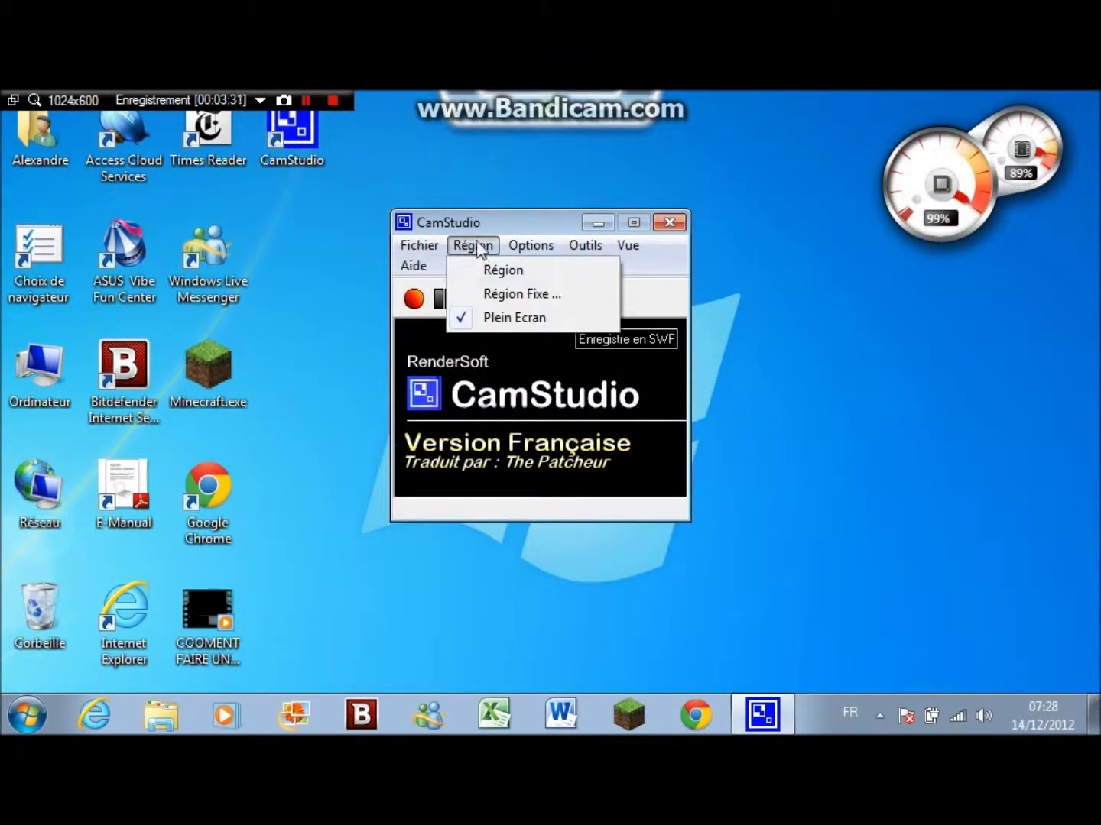
{"action": "left_click", "coordinate": [499, 271]}
{"action": "left_click", "coordinate": [358, 300]}
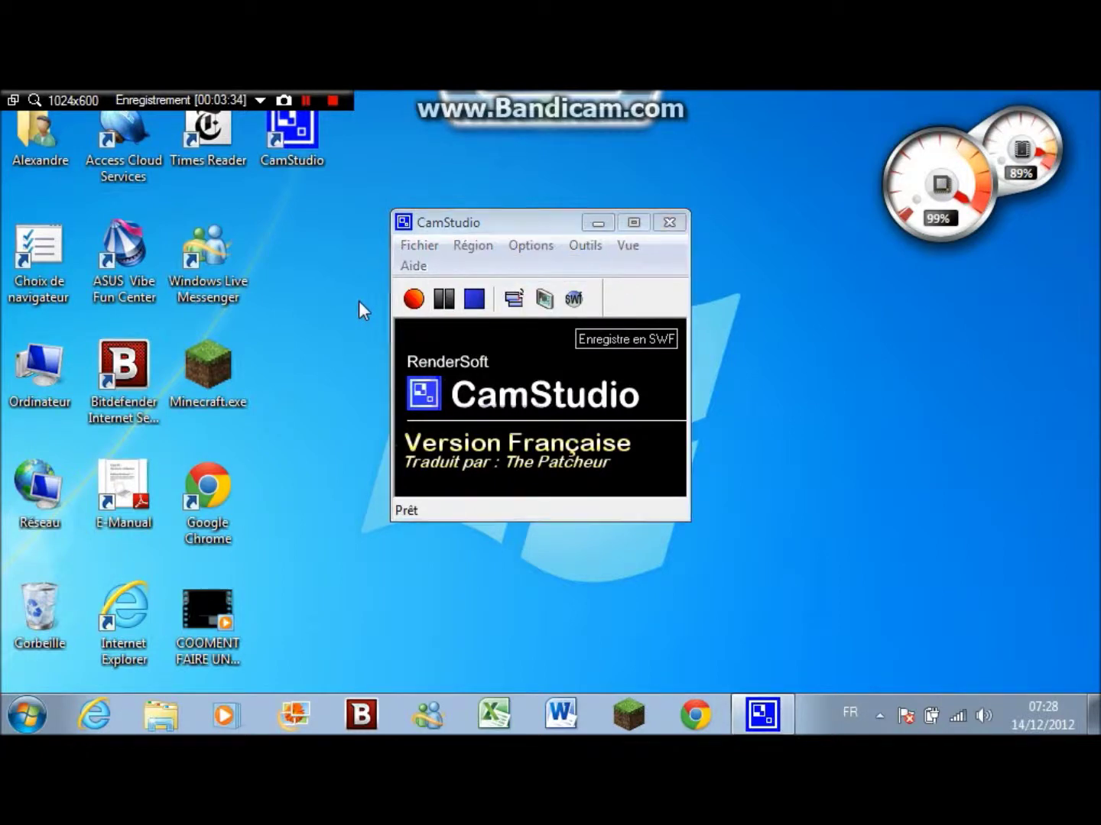
Step: Open the fixed region (Région Fixe) settings to see its size options and cancel them
{"action": "left_click", "coordinate": [467, 246]}
{"action": "left_click", "coordinate": [474, 294]}
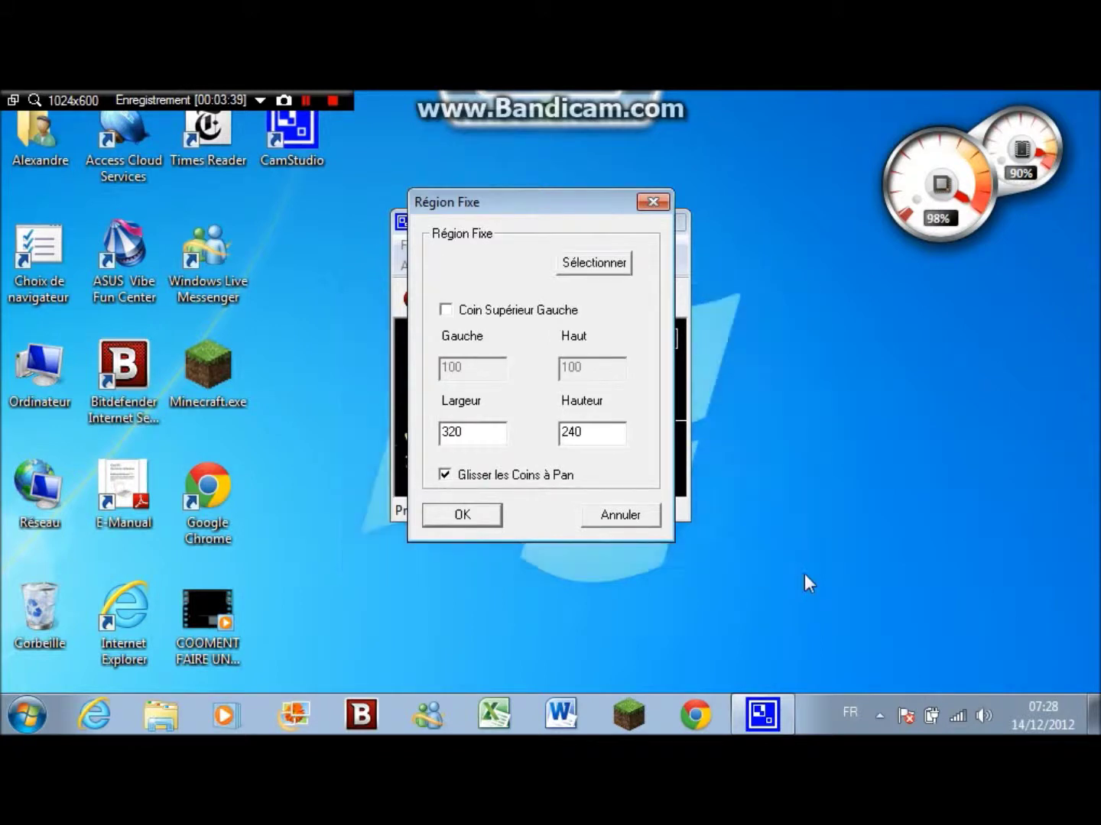
{"action": "left_click", "coordinate": [620, 515]}
Step: Set the capture area mode to Région
{"action": "left_click", "coordinate": [472, 246]}
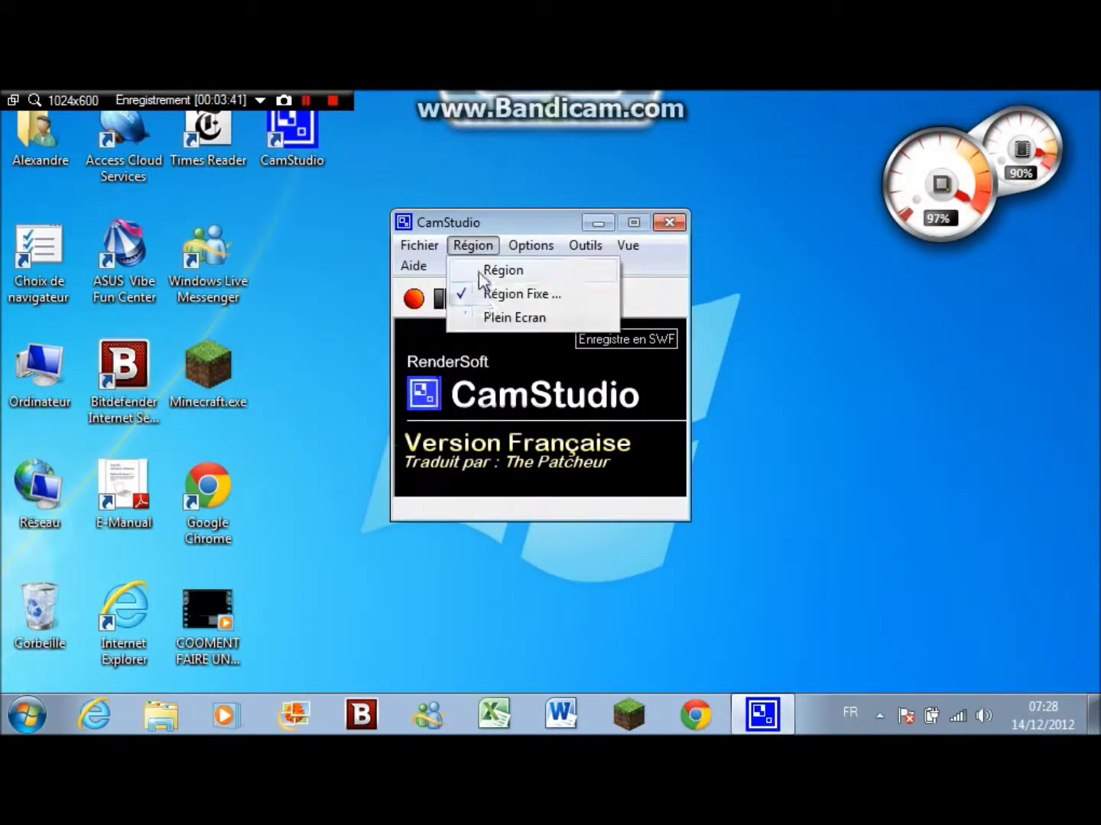
{"action": "left_click", "coordinate": [261, 242]}
{"action": "left_click", "coordinate": [292, 233]}
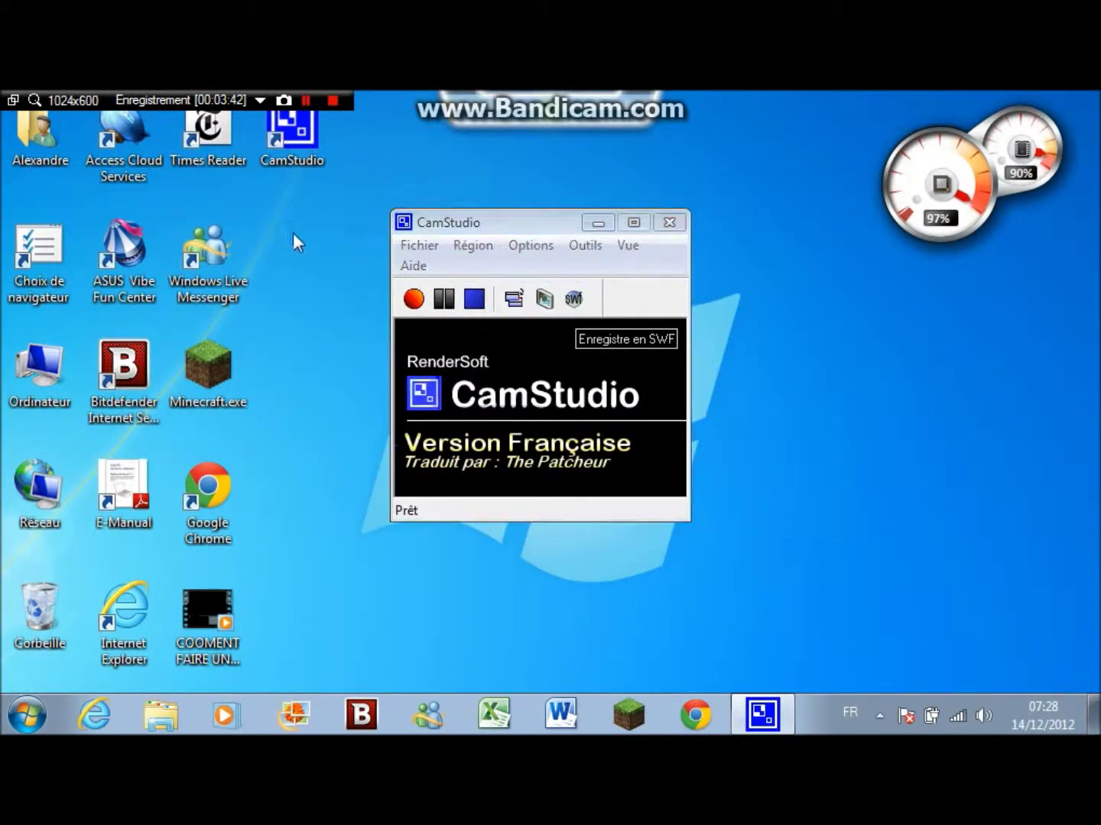
{"action": "left_click", "coordinate": [473, 246]}
{"action": "left_click", "coordinate": [508, 270]}
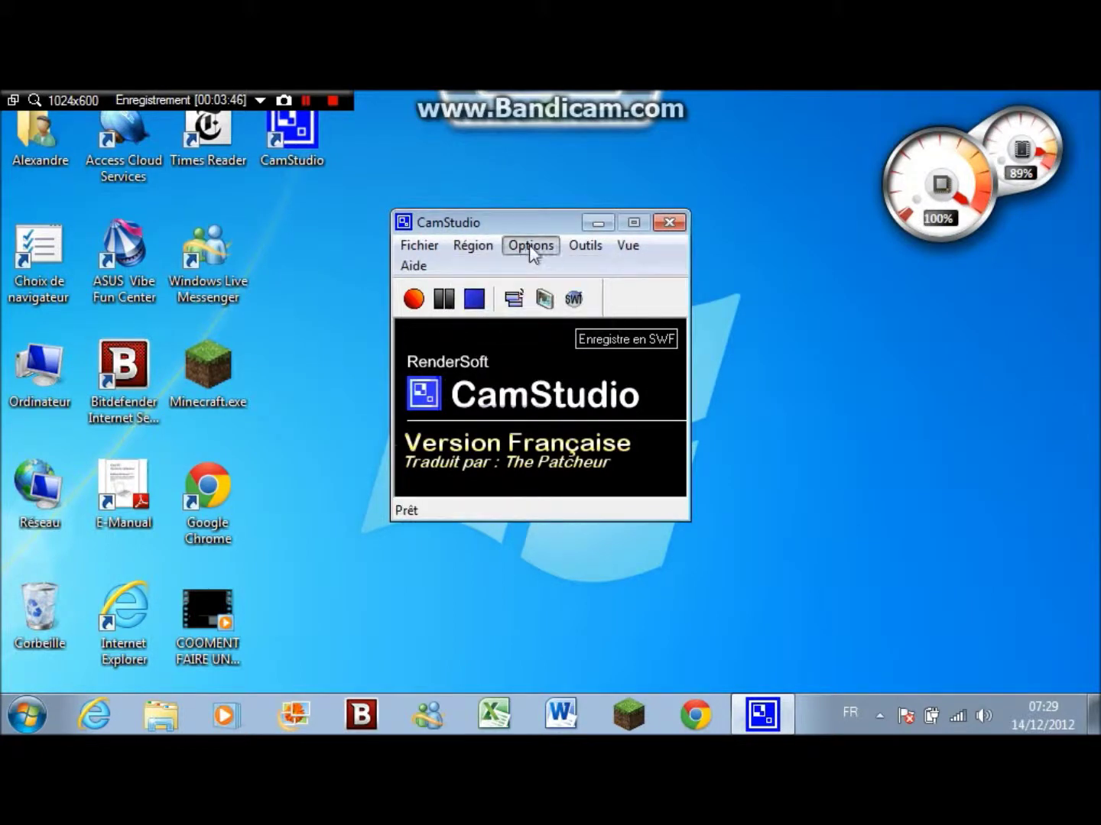
Step: Open the video options, examine the compression and frame rate settings, and confirm them as proposed
{"action": "left_click", "coordinate": [529, 245]}
{"action": "left_click", "coordinate": [528, 272]}
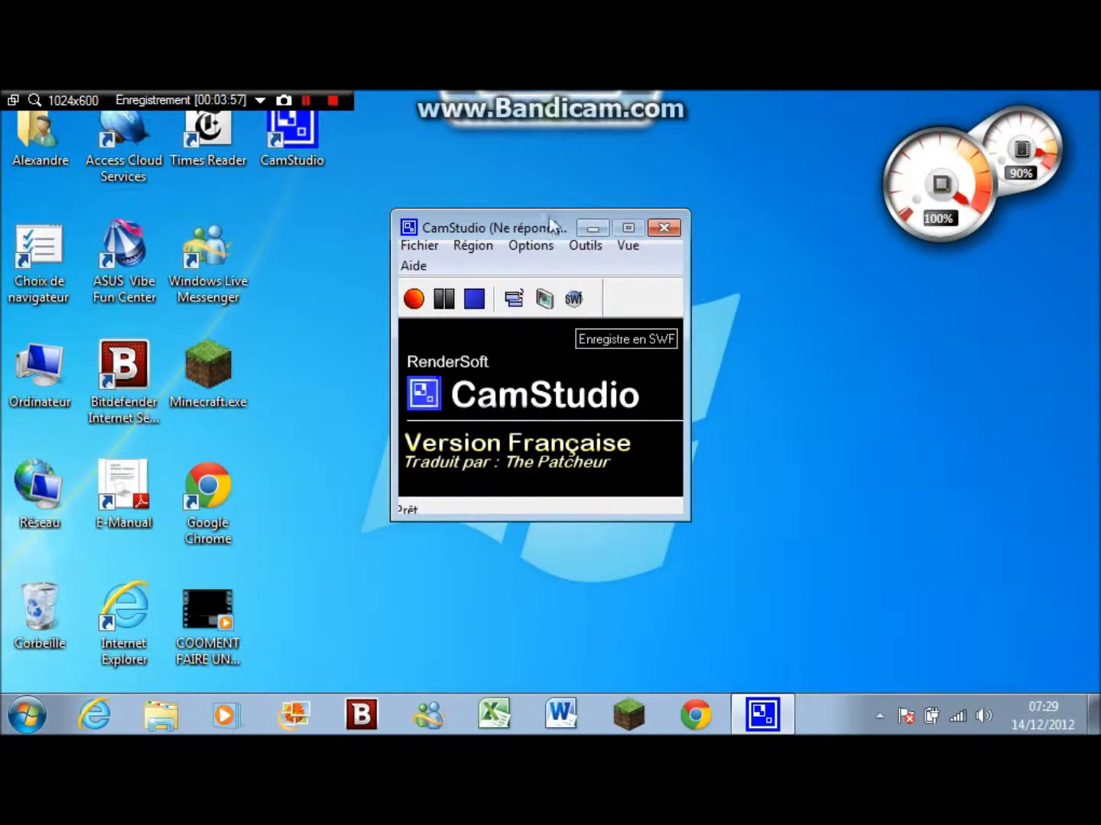
{"action": "left_click_drag", "start_coordinate": [552, 221], "coordinate": [584, 216]}
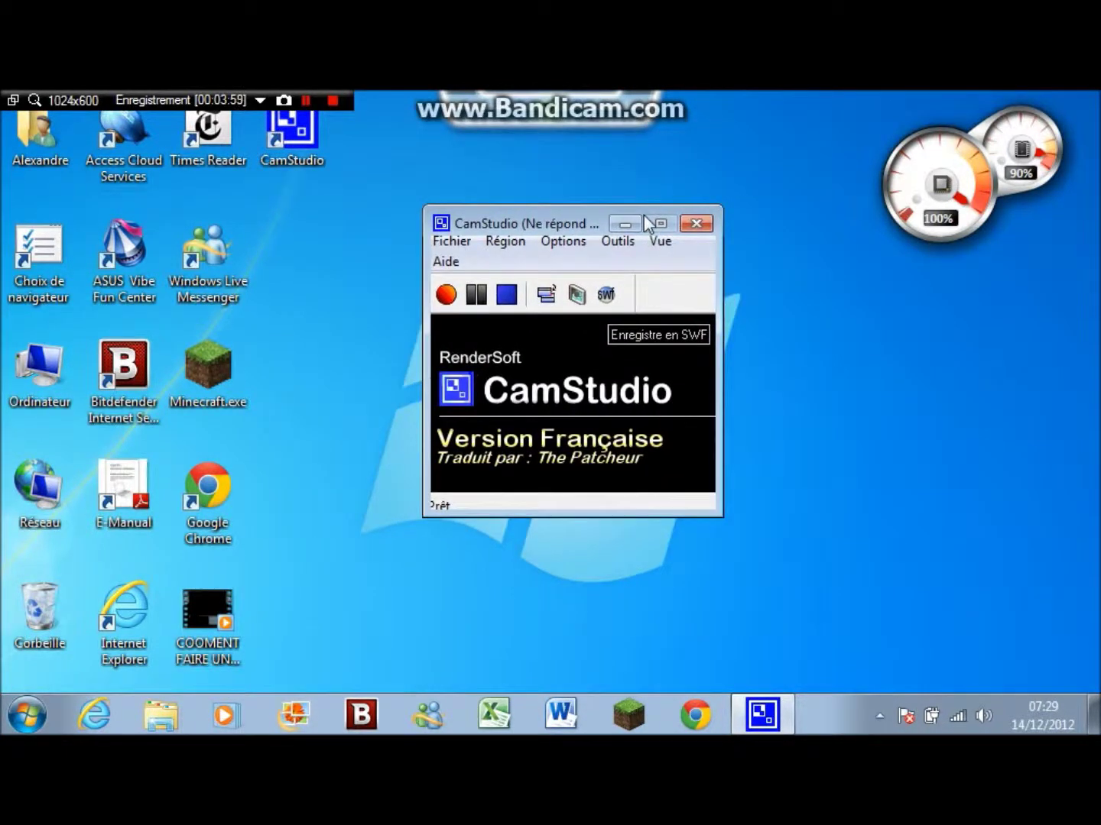
{"action": "left_click", "coordinate": [636, 226]}
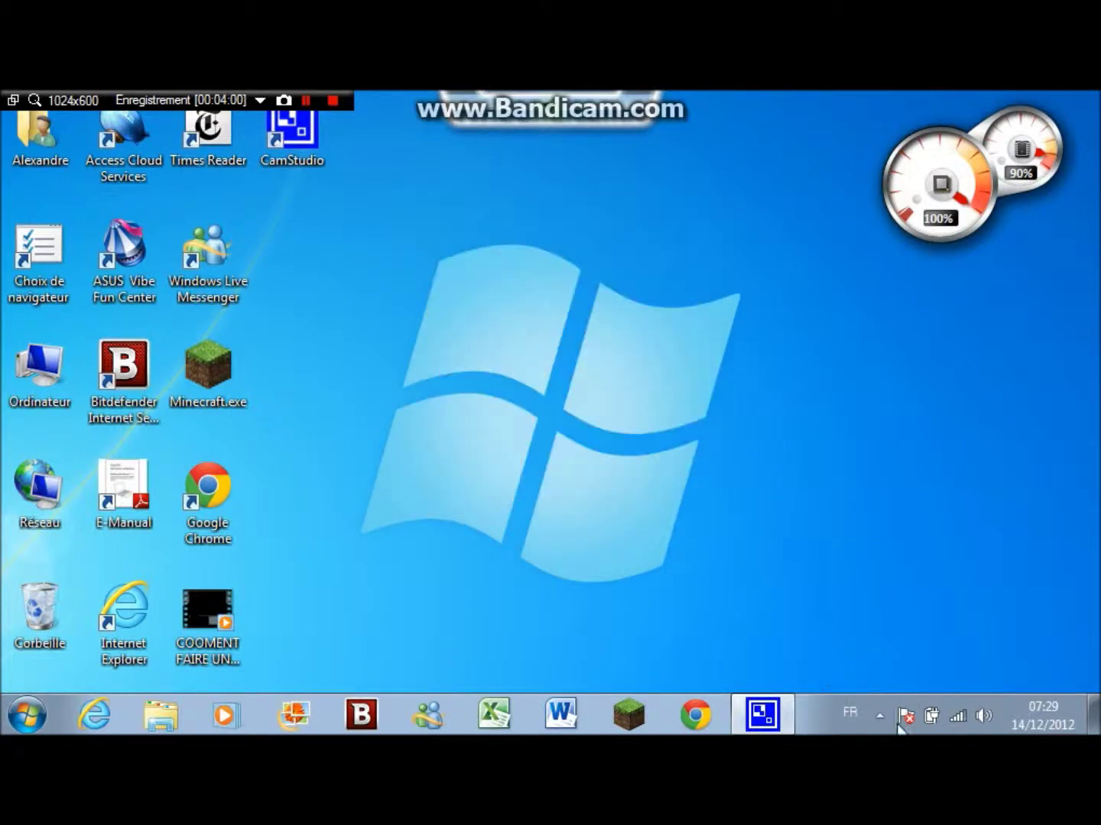
{"action": "left_click", "coordinate": [775, 722]}
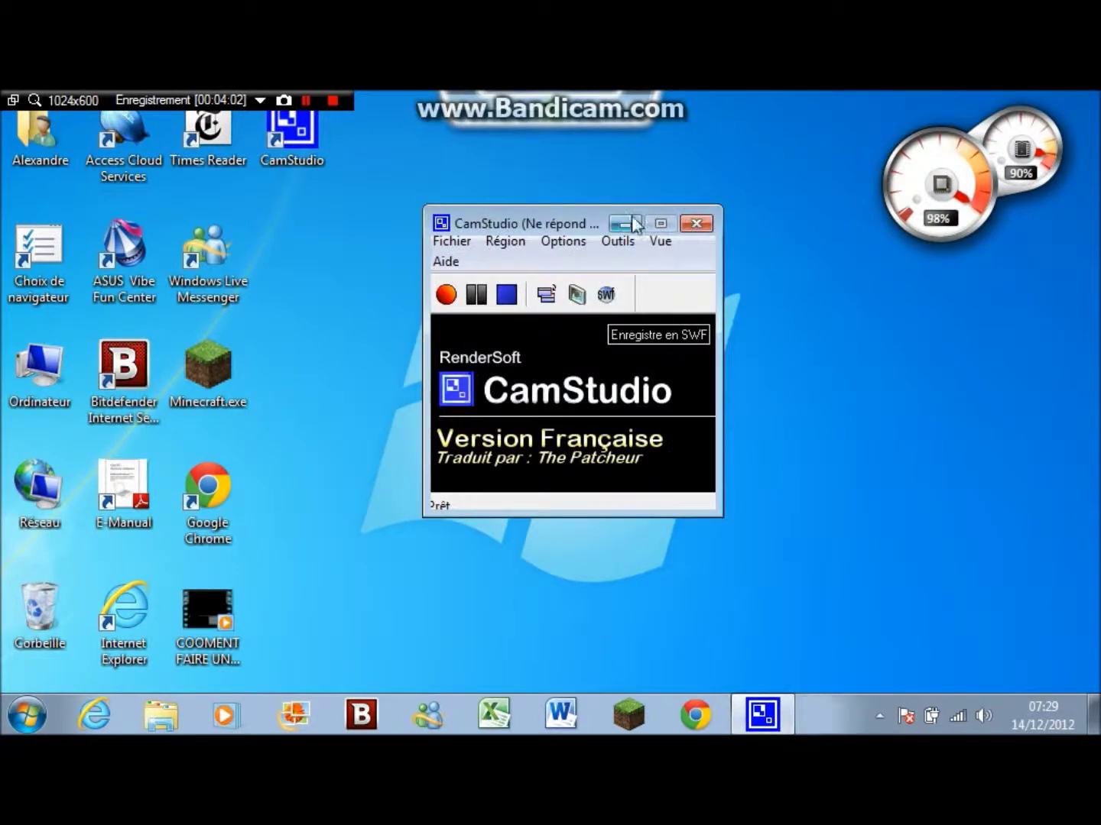
{"action": "left_click", "coordinate": [563, 242]}
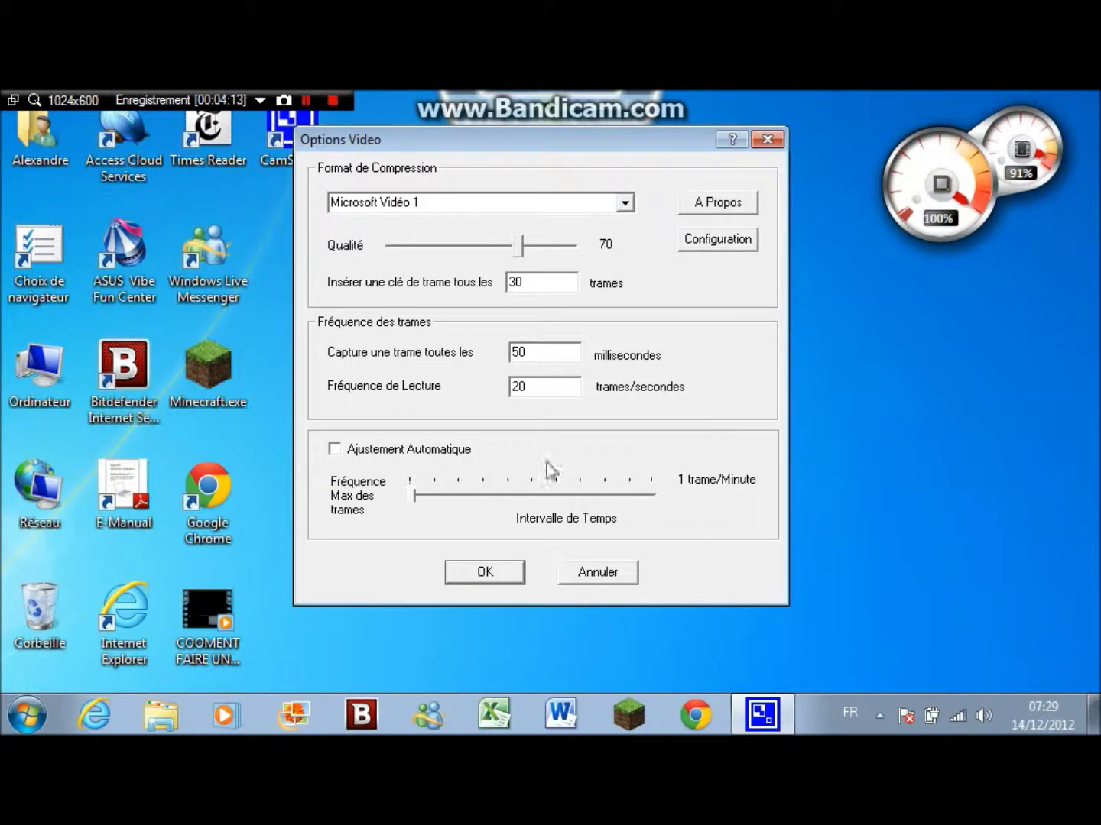
{"action": "left_click", "coordinate": [494, 577]}
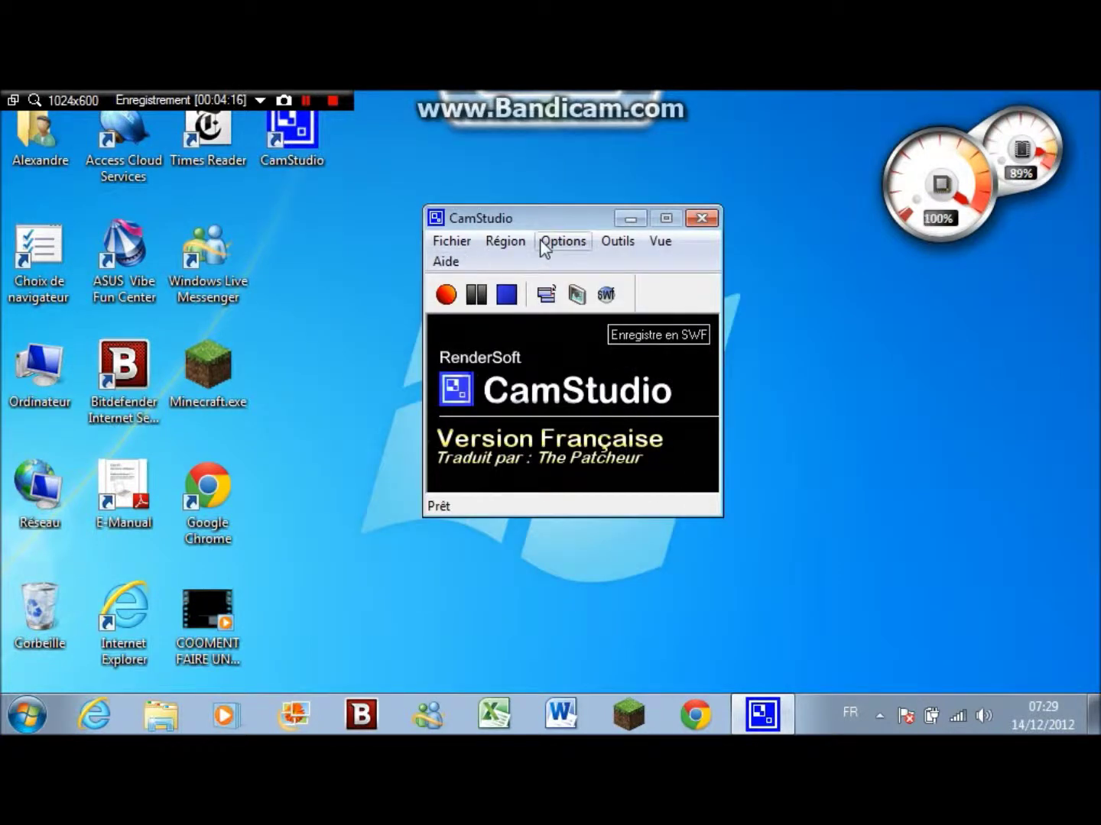
Step: Look over the sound recording and Autopan options, and inspect the keyboard shortcut settings without changing them
{"action": "left_click", "coordinate": [547, 244]}
{"action": "left_click", "coordinate": [549, 244]}
{"action": "left_click", "coordinate": [577, 246]}
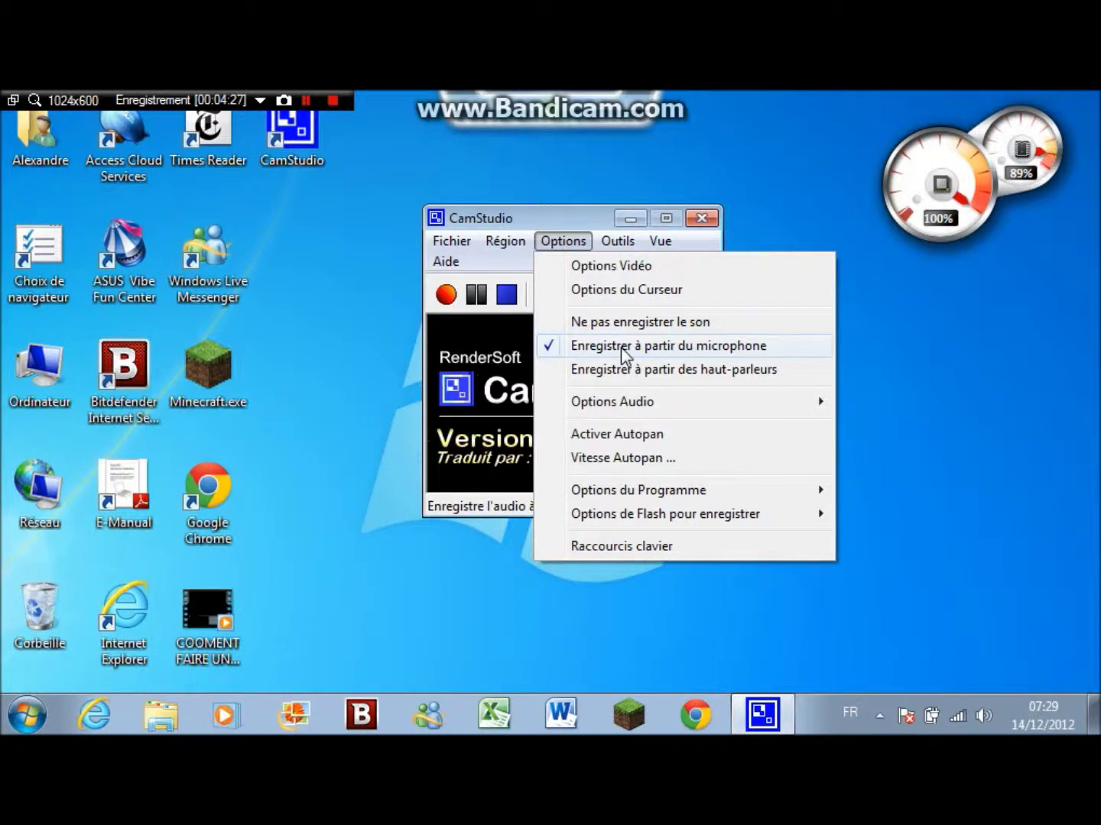
{"action": "mouse_move", "coordinate": [622, 407]}
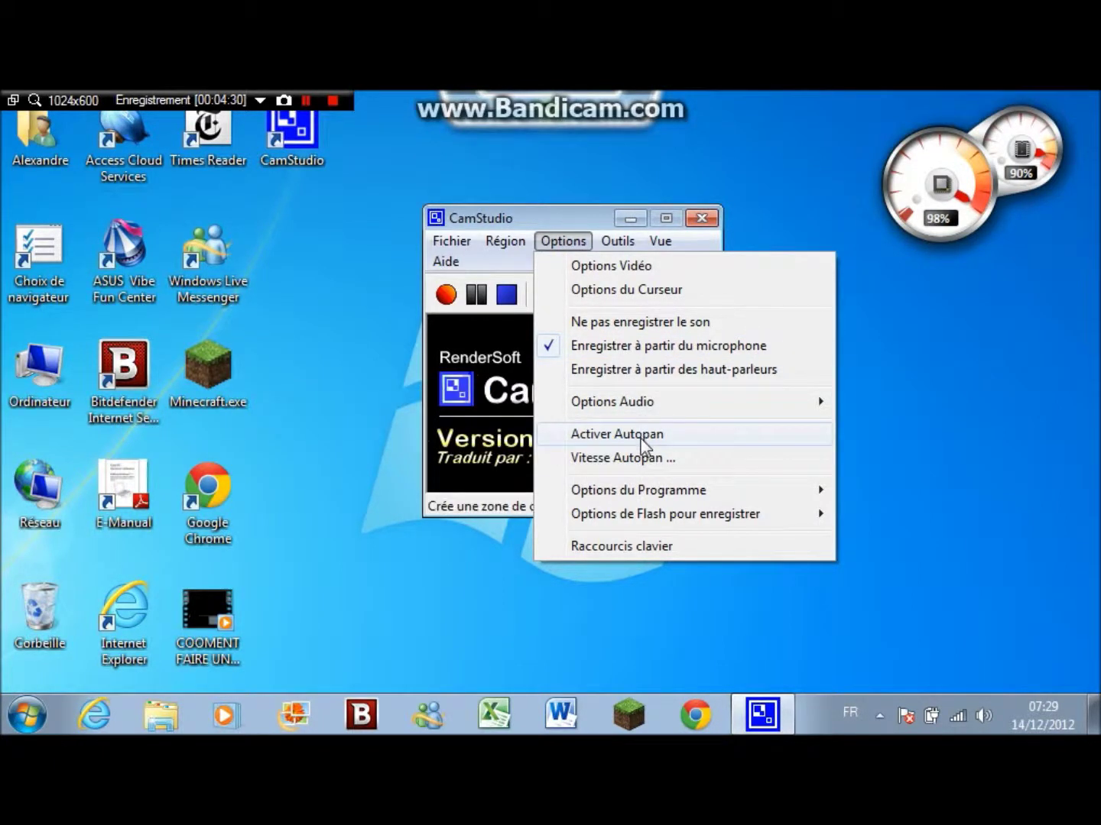
{"action": "left_click", "coordinate": [608, 546]}
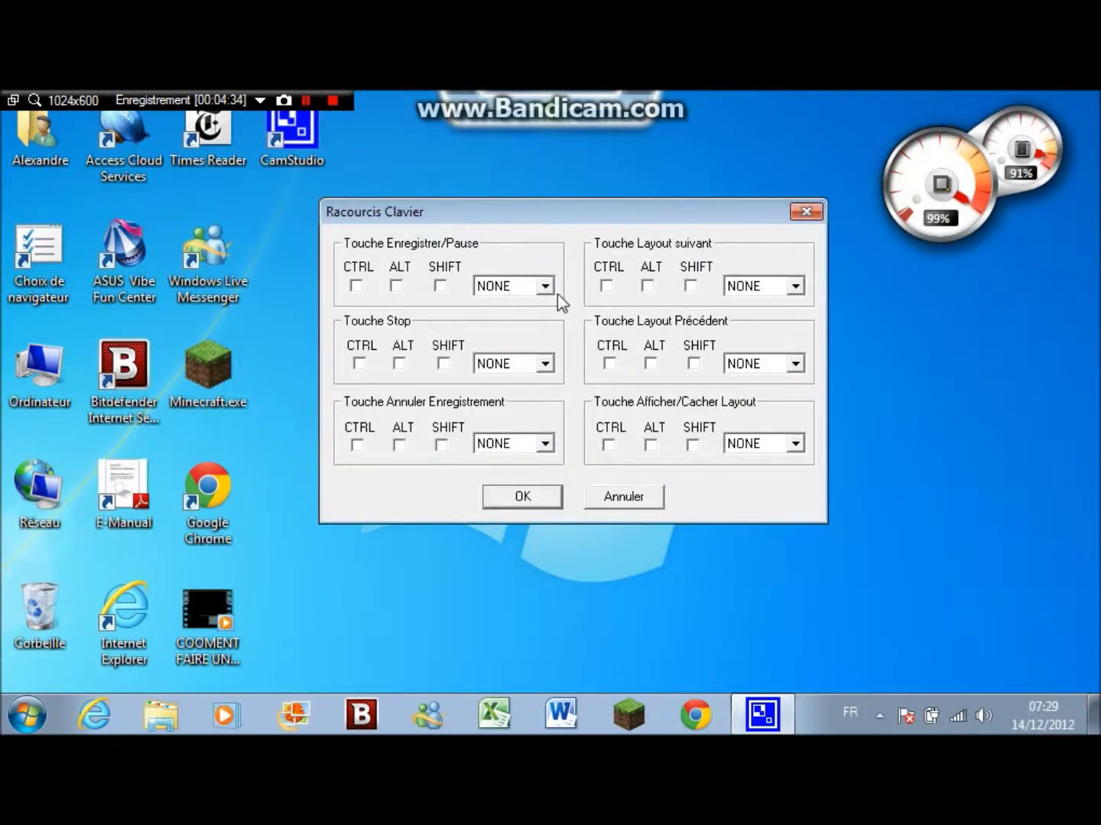
{"action": "left_click", "coordinate": [621, 497]}
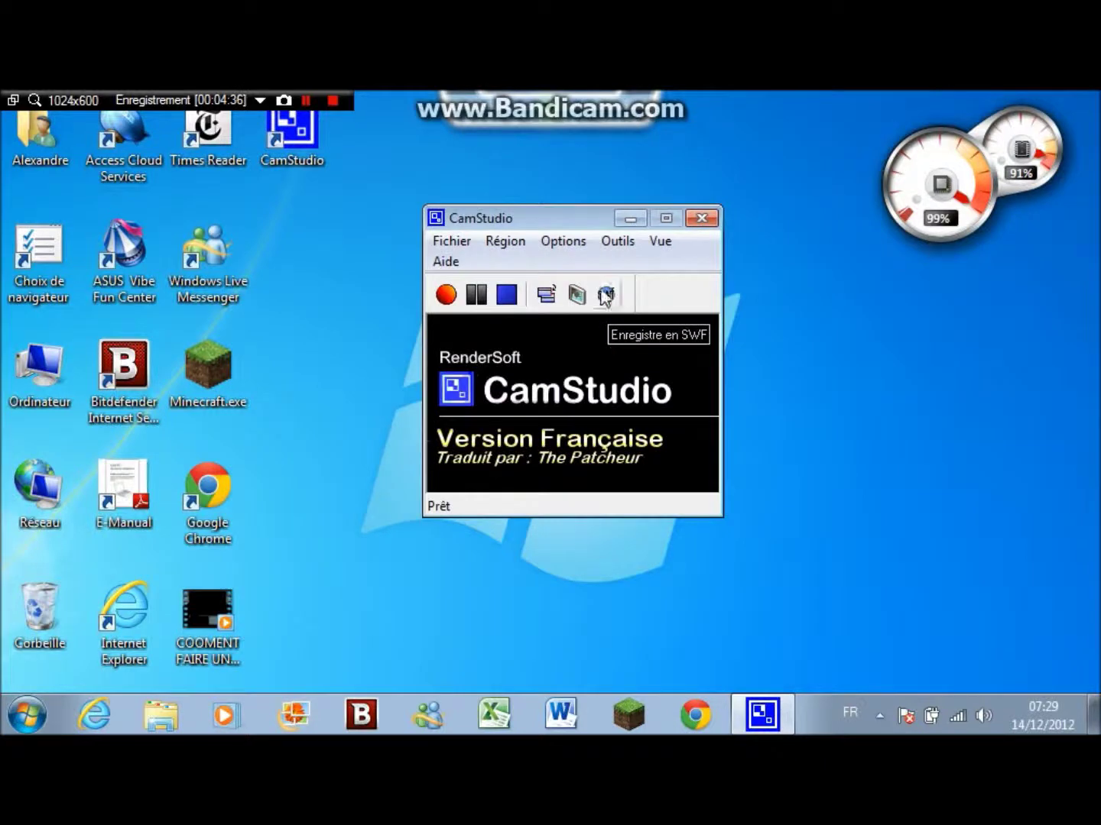
Step: Switch the CamStudio window to its compact view and back to the normal view, and reposition it on the desktop
{"action": "left_click", "coordinate": [548, 295]}
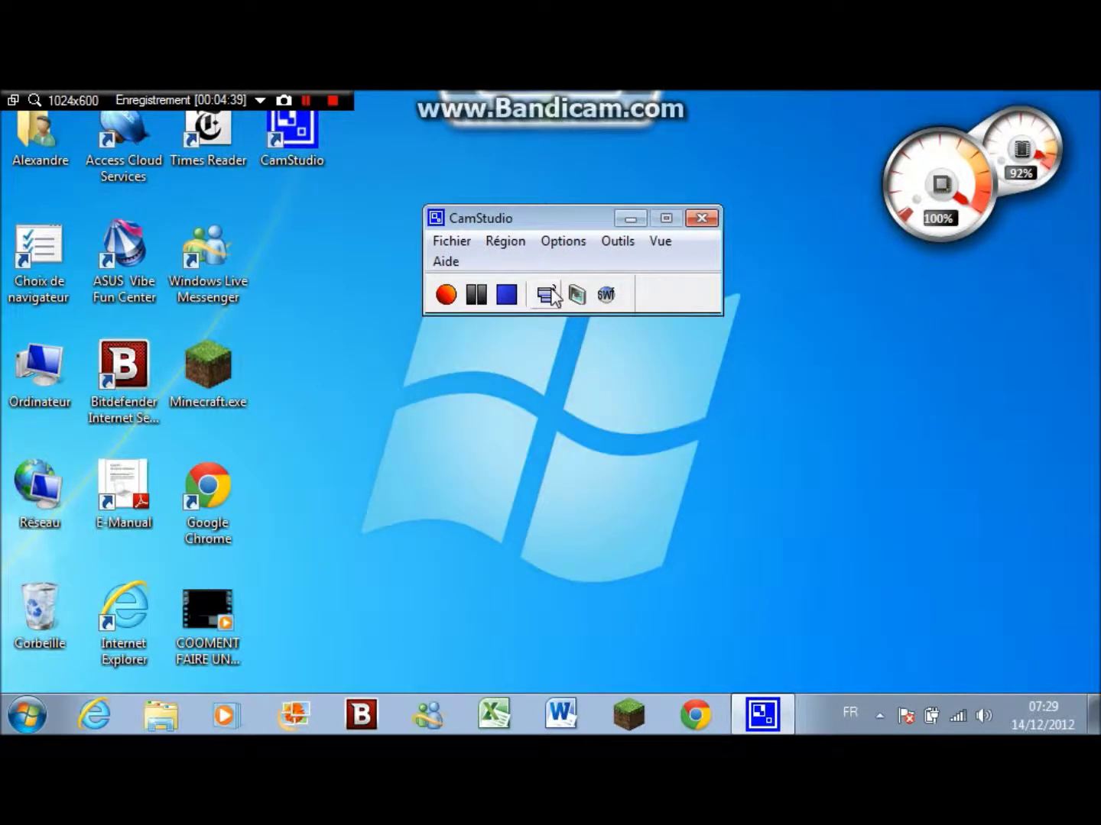
{"action": "left_click", "coordinate": [553, 296]}
{"action": "left_click_drag", "start_coordinate": [570, 217], "coordinate": [919, 151]}
{"action": "left_click", "coordinate": [924, 175]}
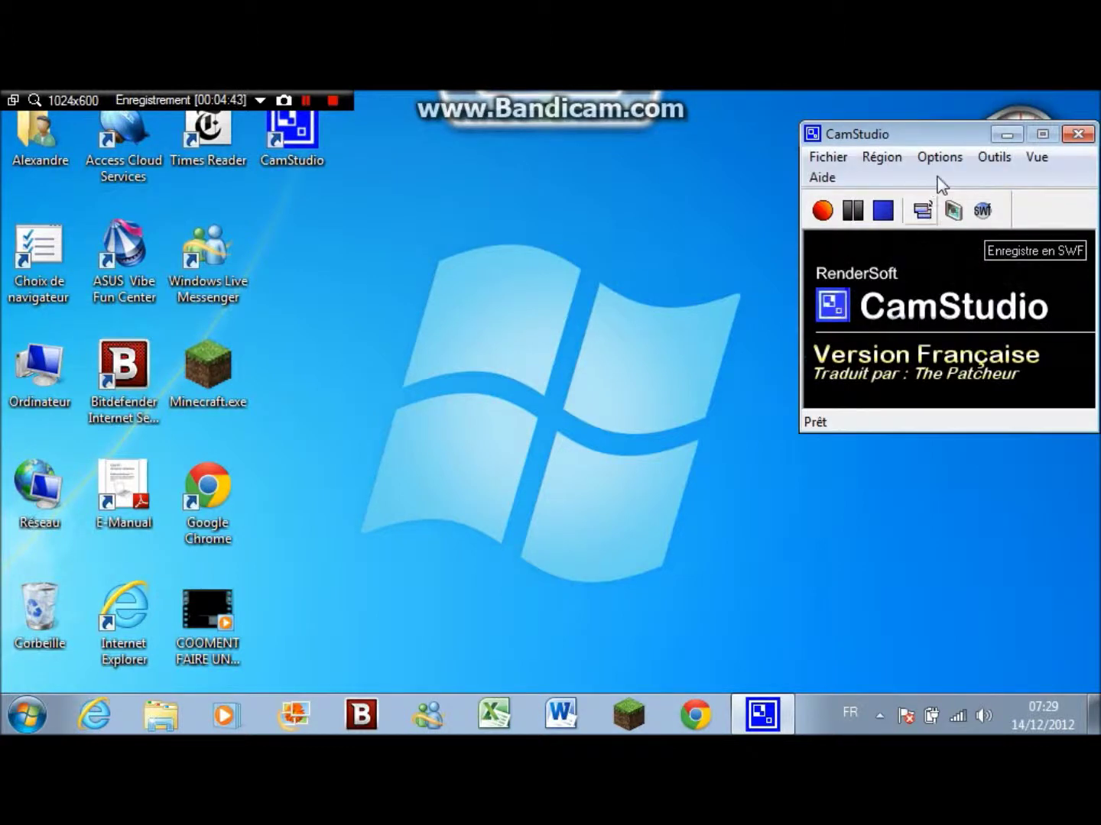
{"action": "left_click_drag", "start_coordinate": [956, 124], "coordinate": [856, 137]}
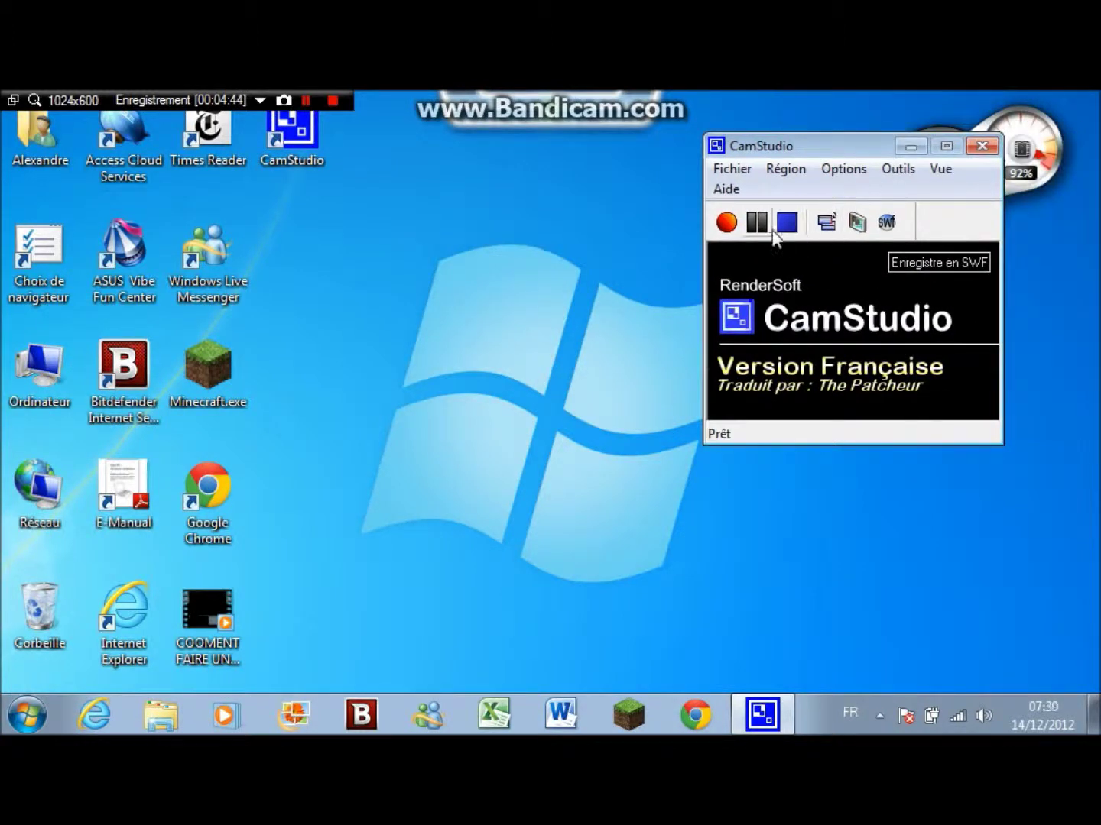
Step: Open the screen annotations (Annotations écran) and place a text callout shape on the desktop
{"action": "left_click", "coordinate": [898, 169]}
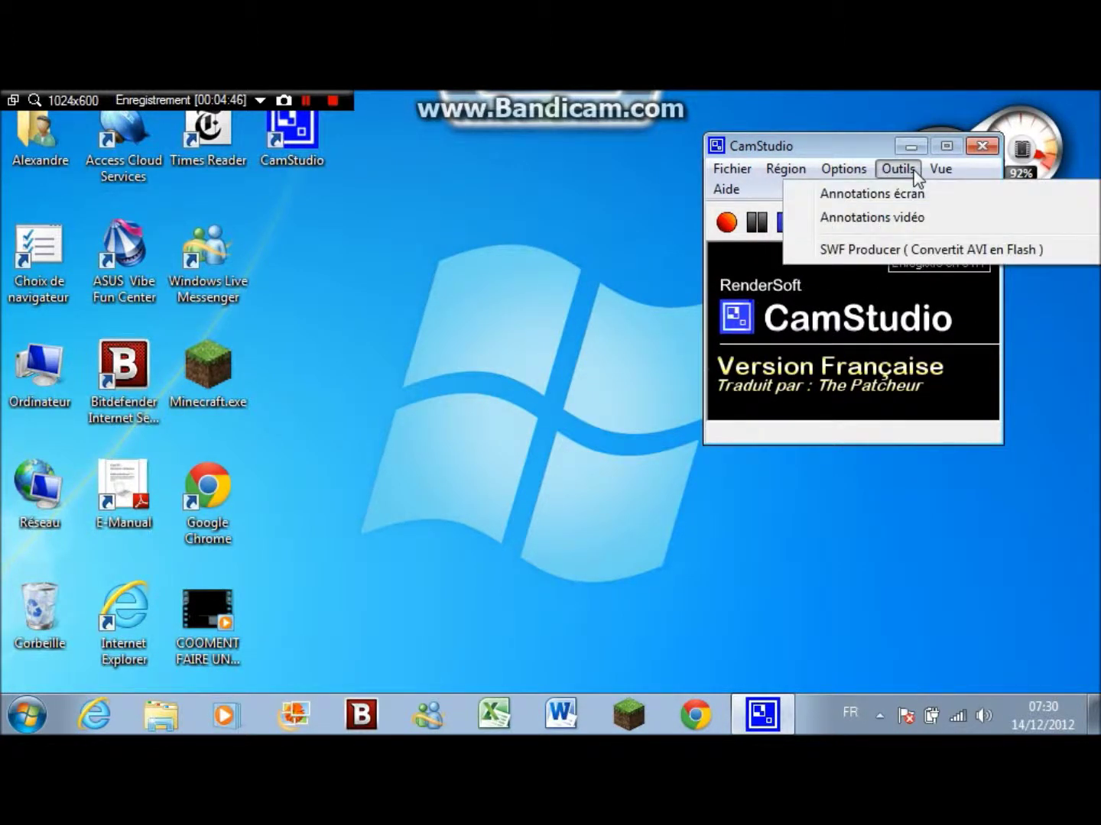
{"action": "left_click", "coordinate": [884, 193]}
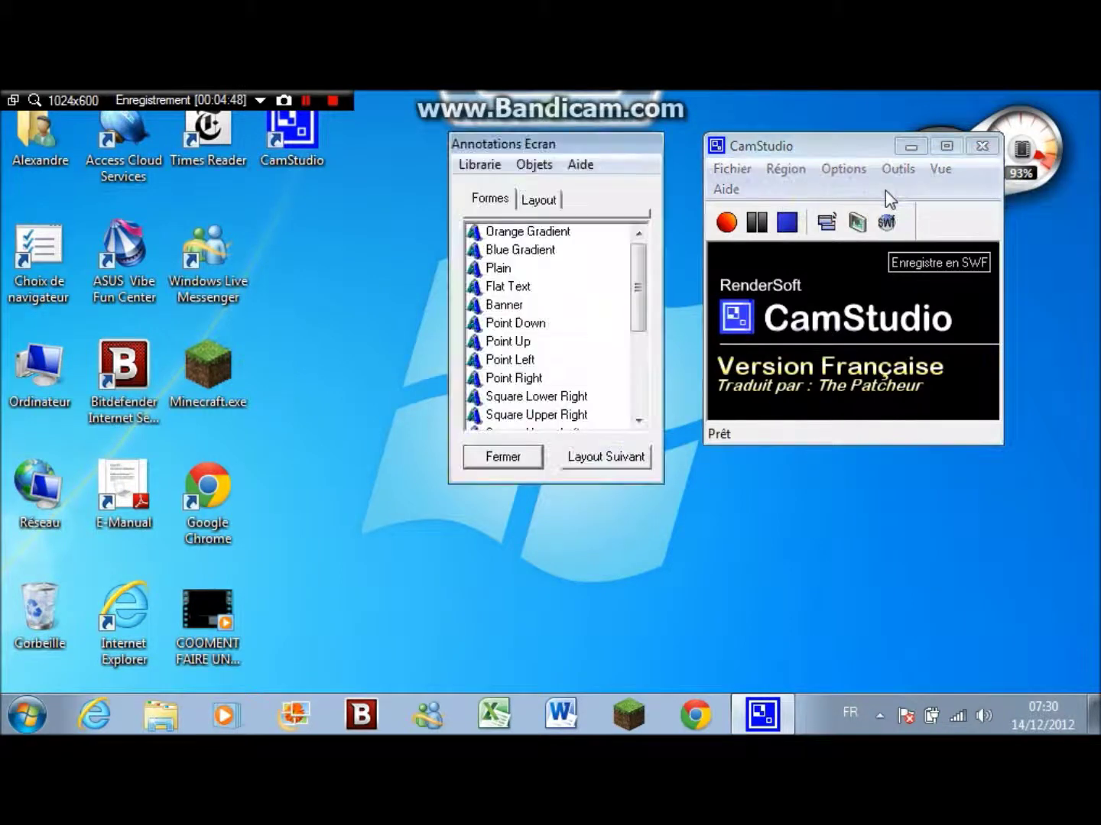
{"action": "double_click", "coordinate": [522, 268]}
{"action": "mouse_move", "coordinate": [346, 298]}
{"action": "left_mouse_down"}
{"action": "mouse_move", "coordinate": [228, 207]}
{"action": "mouse_move", "coordinate": [134, 168]}
{"action": "mouse_move", "coordinate": [127, 175]}
{"action": "mouse_move", "coordinate": [191, 183]}
{"action": "mouse_move", "coordinate": [462, 361]}
{"action": "mouse_move", "coordinate": [339, 314]}
{"action": "left_mouse_up"}
{"action": "left_click", "coordinate": [503, 256]}
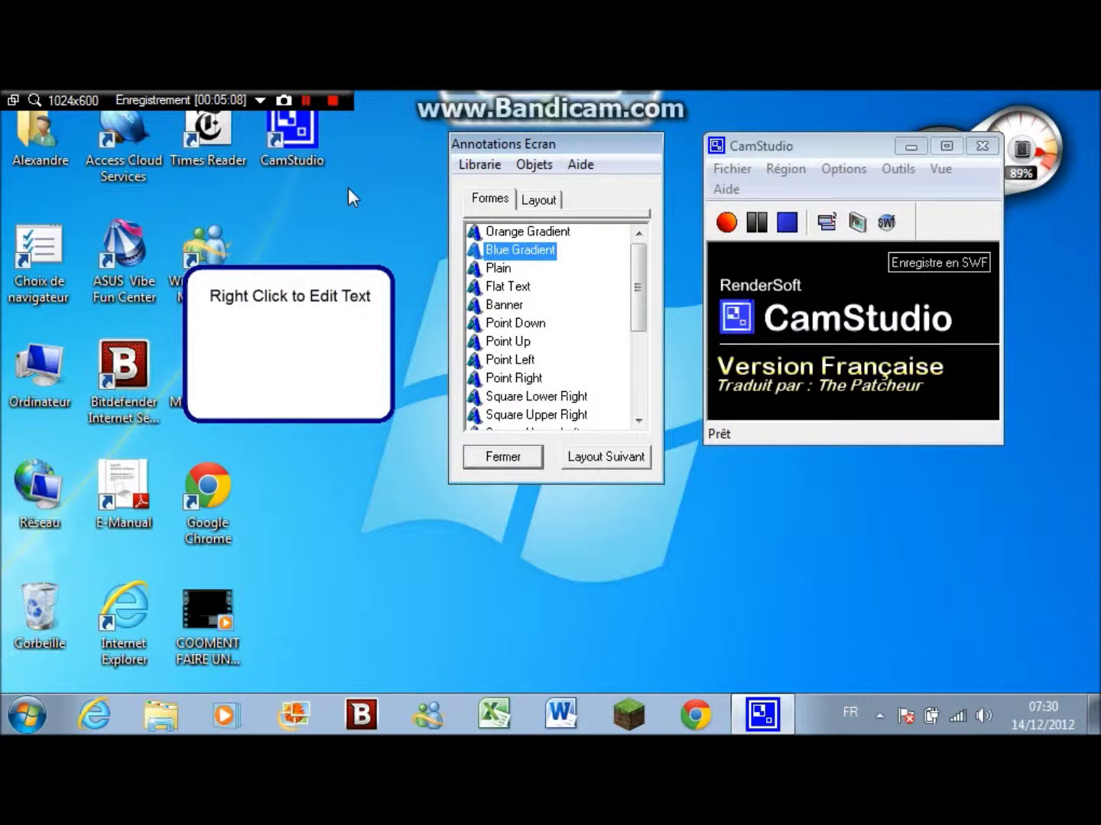
{"action": "left_click", "coordinate": [306, 100]}
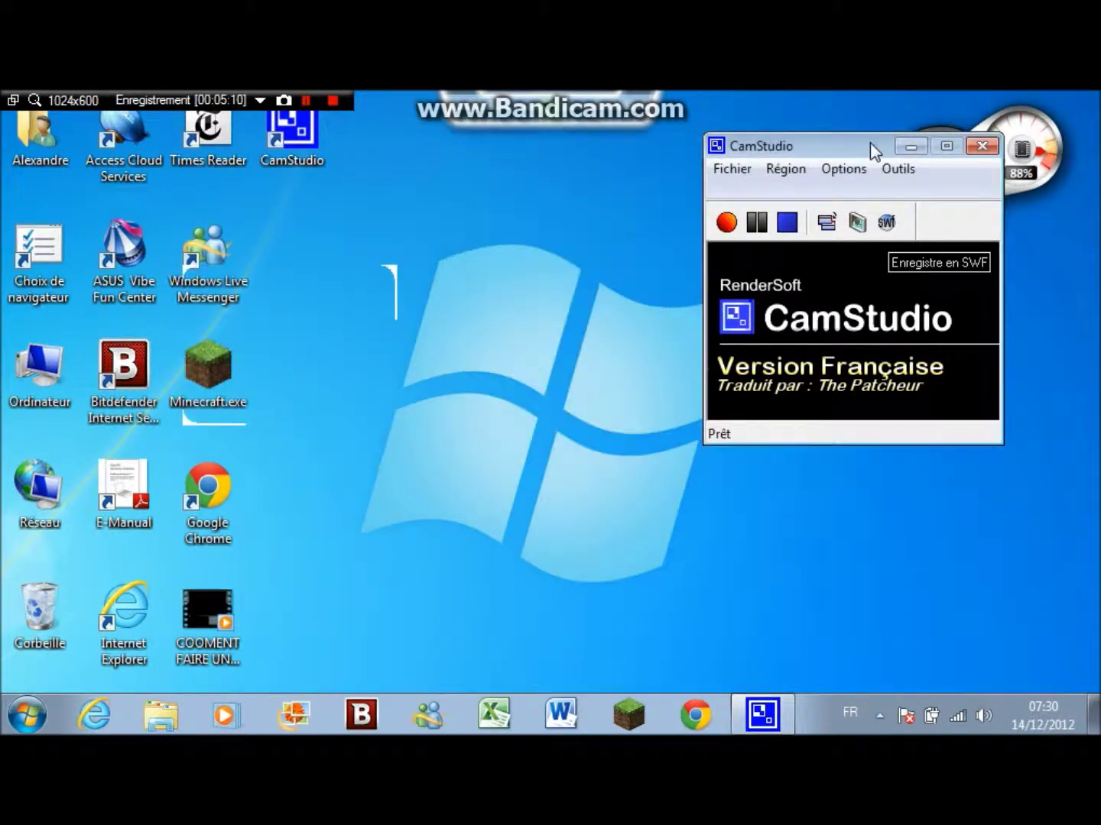
Step: Move the CamStudio window toward the desktop's middle, look over the view modes and help entries, and close CamStudio
{"action": "left_click_drag", "start_coordinate": [874, 152], "coordinate": [657, 183]}
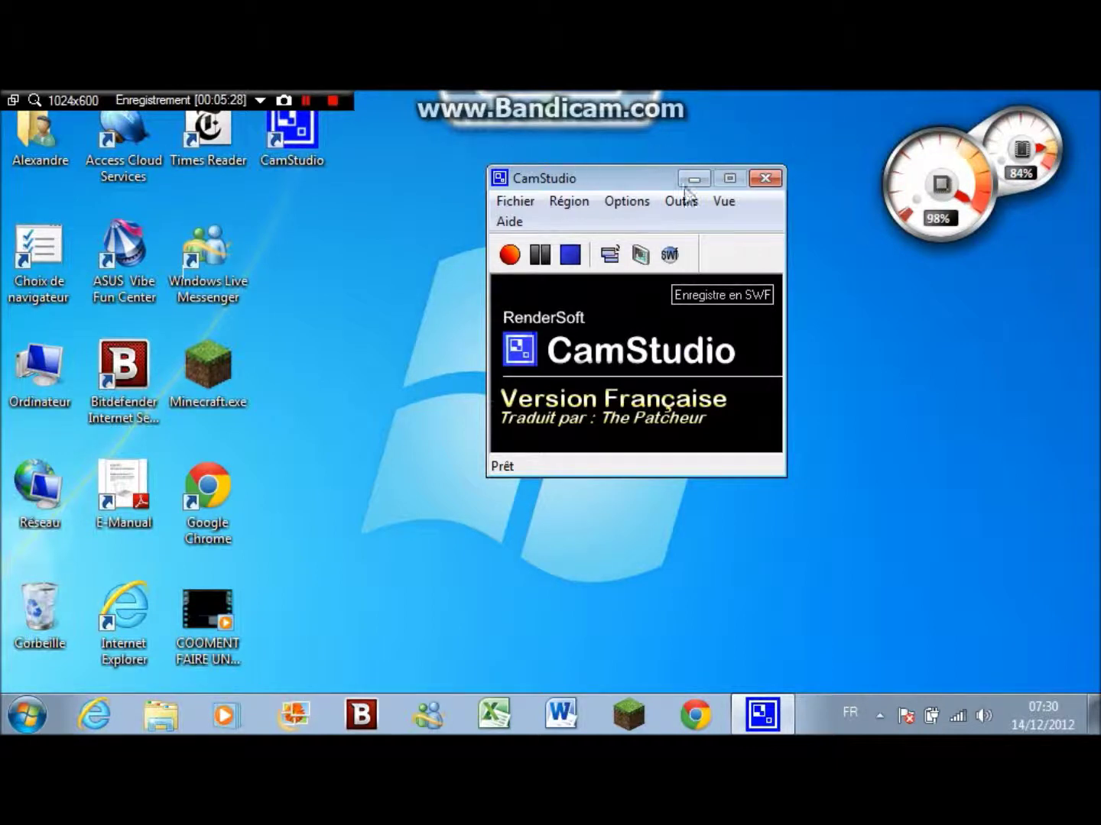
{"action": "left_click", "coordinate": [723, 202]}
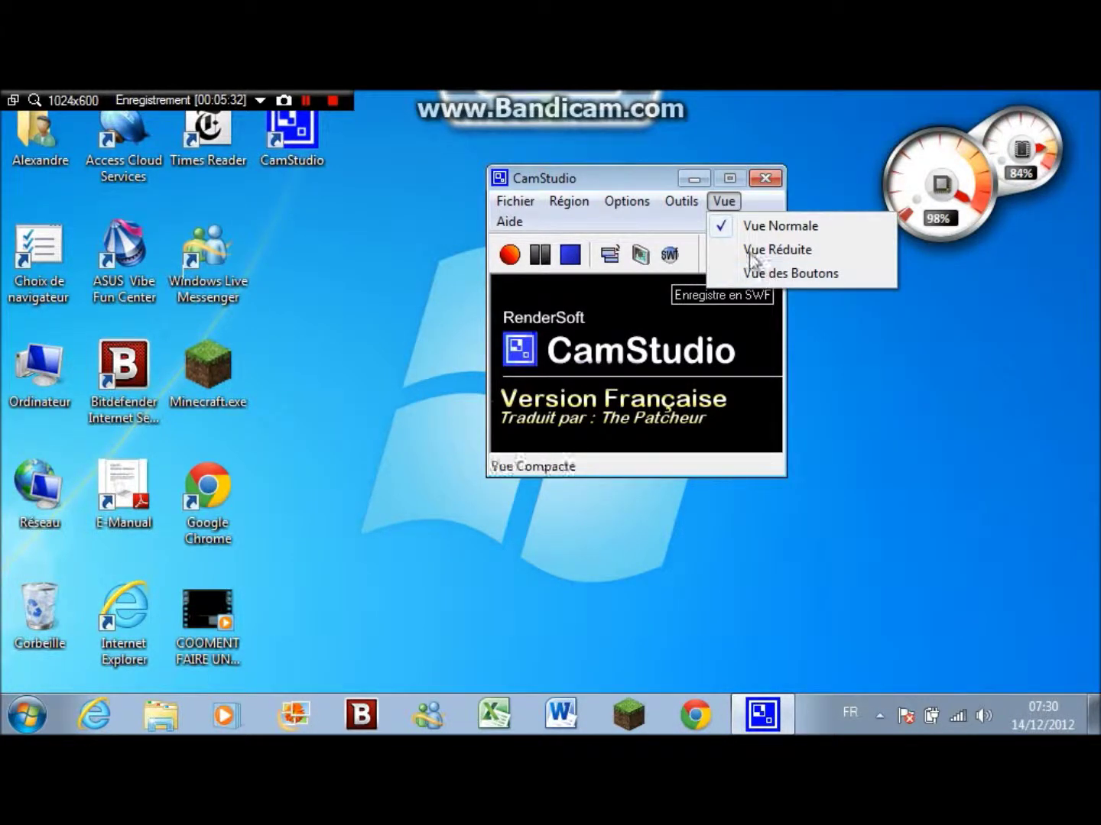
{"action": "mouse_move", "coordinate": [627, 201]}
{"action": "mouse_move", "coordinate": [496, 223]}
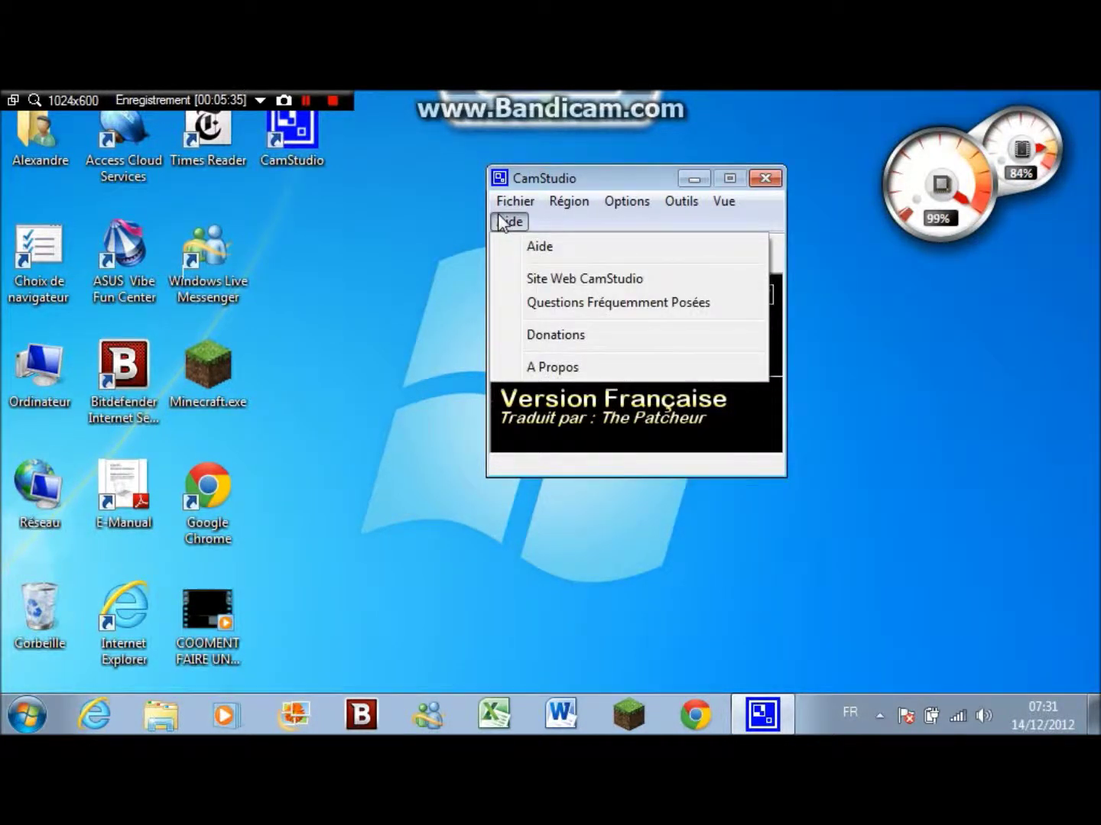
{"action": "left_click", "coordinate": [681, 201]}
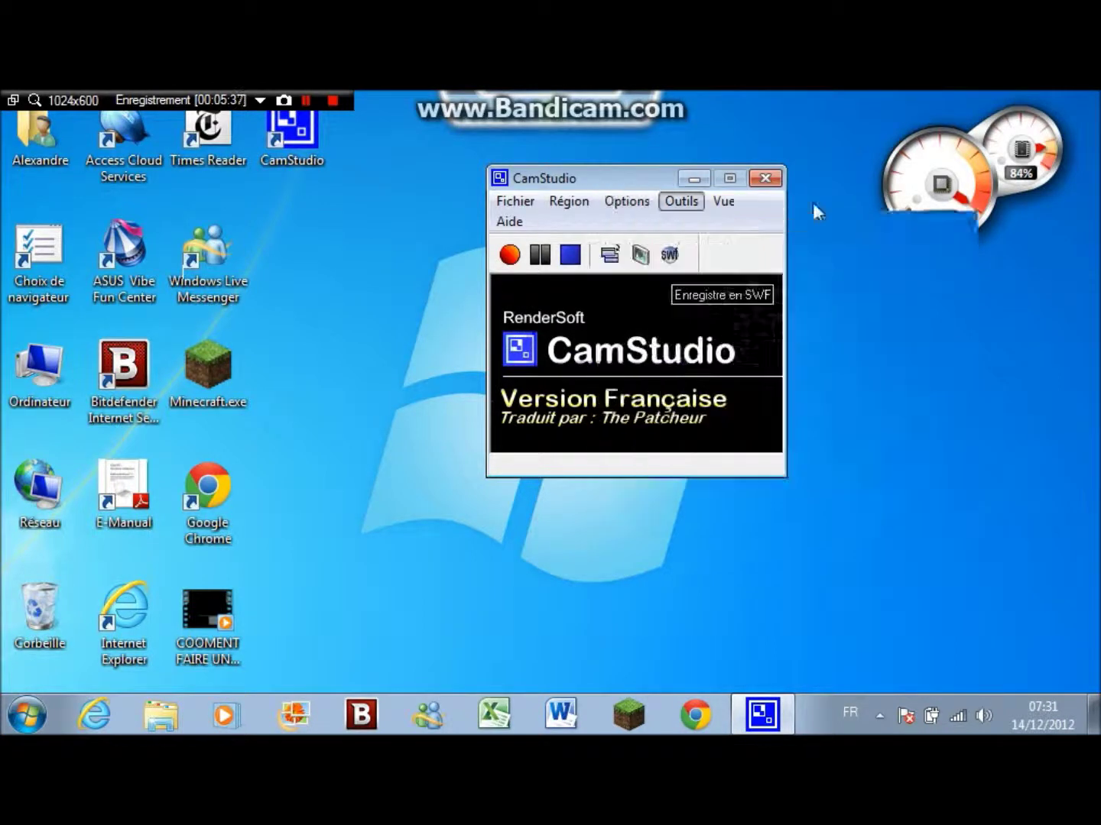
{"action": "left_click", "coordinate": [681, 201]}
{"action": "left_click", "coordinate": [763, 181]}
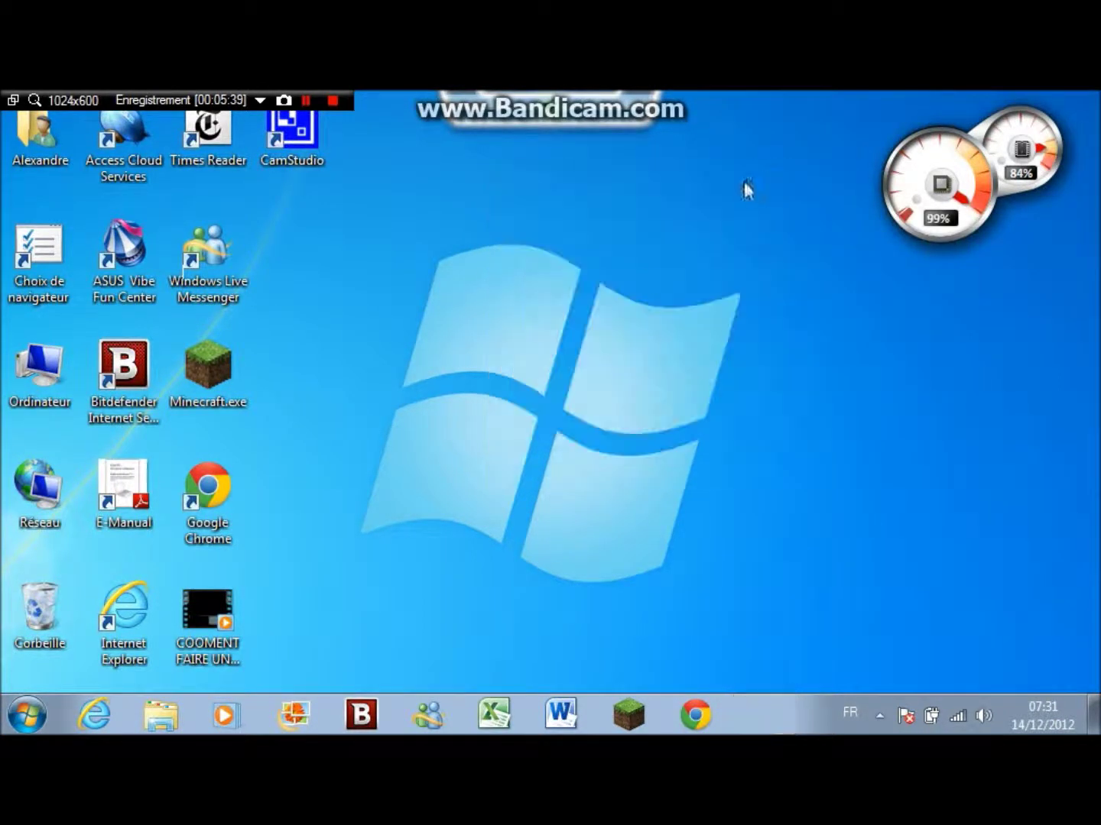